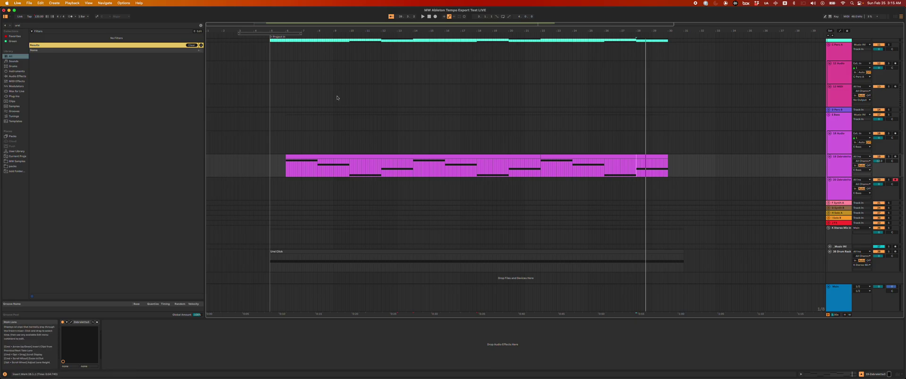
- Widen the arrangement's track title column to make room for the full orchestral track names
scroll(335, 97, "up", 5)
scroll(335, 99, "up", 4)
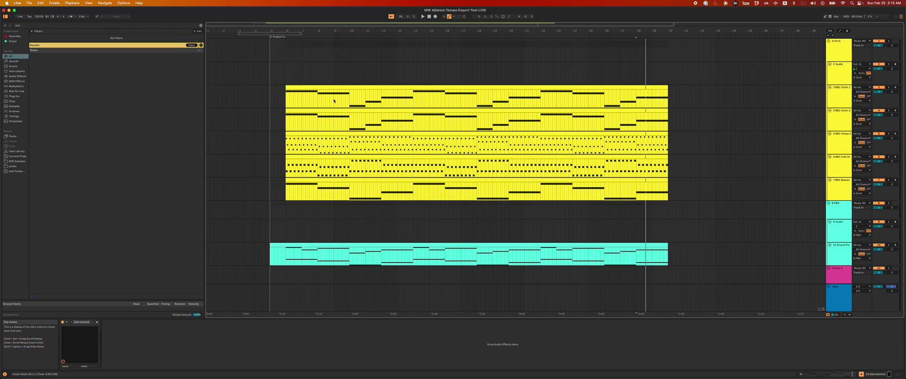
key("shift+Tab")
key("shift+Tab")
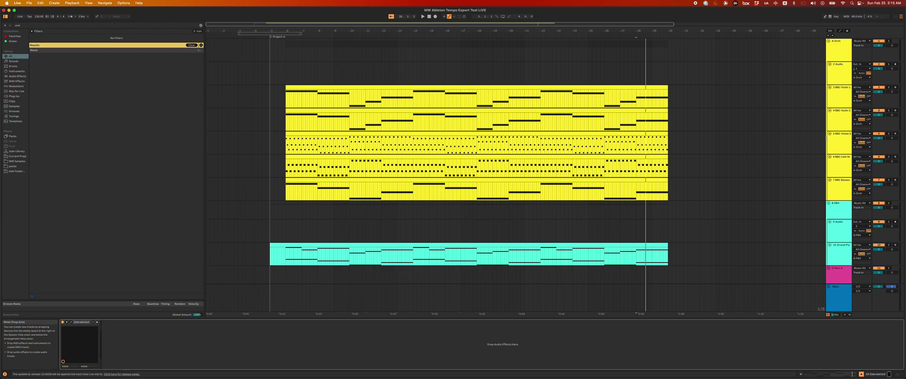
left_click_drag(826, 138, 802, 137)
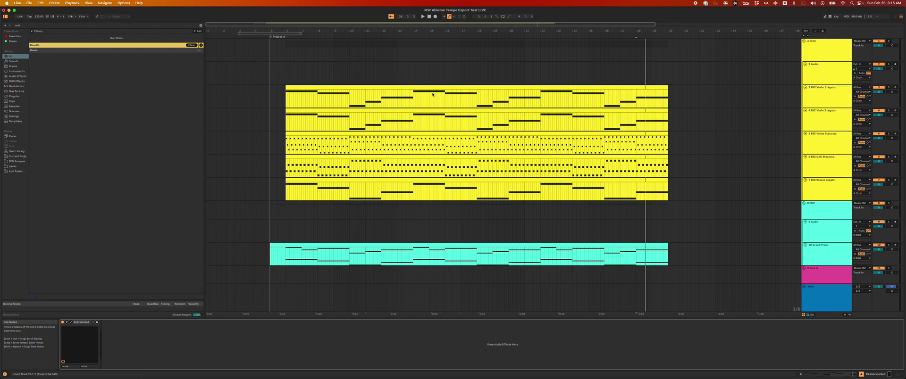
- Show the automation lanes with the Main track's song tempo automation displayed
scroll(376, 98, "down", 3)
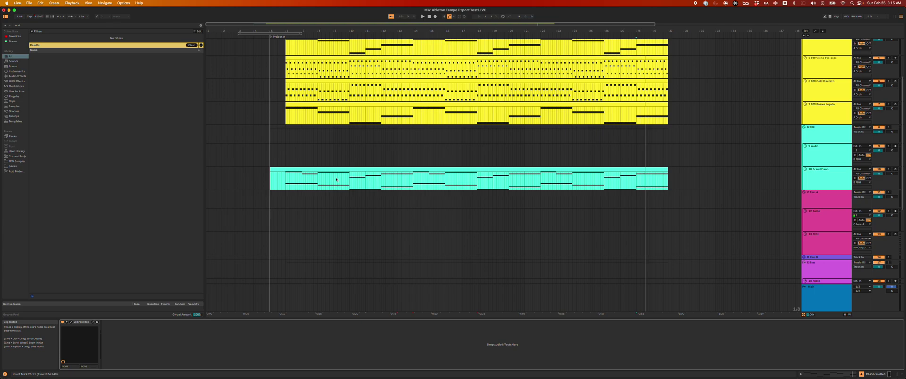
scroll(336, 179, "down", 4)
scroll(333, 184, "up", 2)
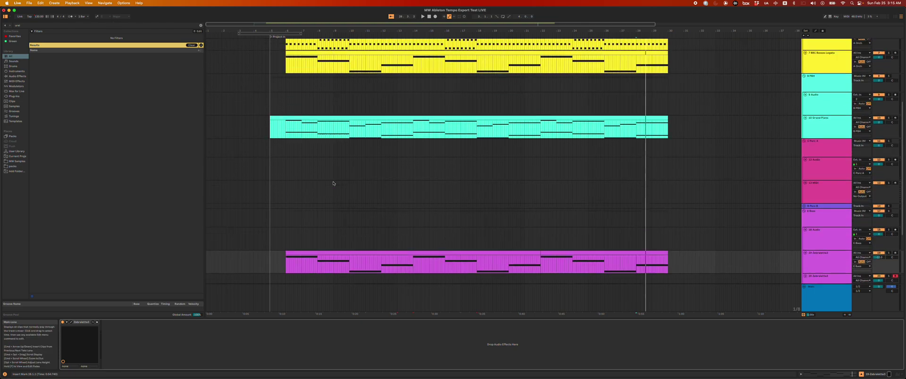
scroll(333, 183, "up", 3)
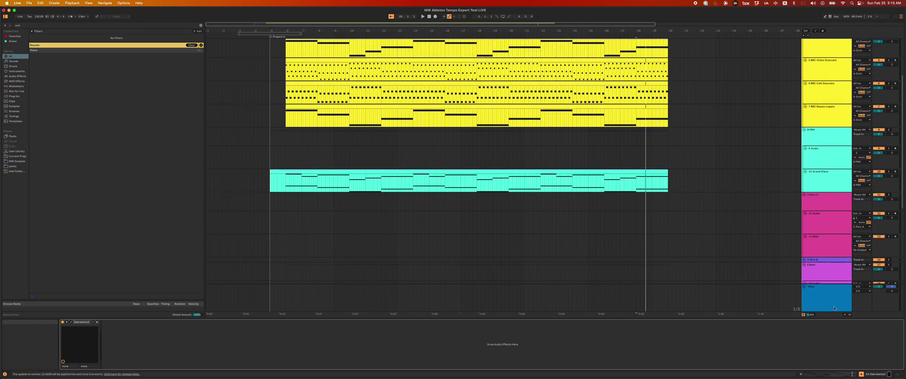
left_click(834, 308)
key("a")
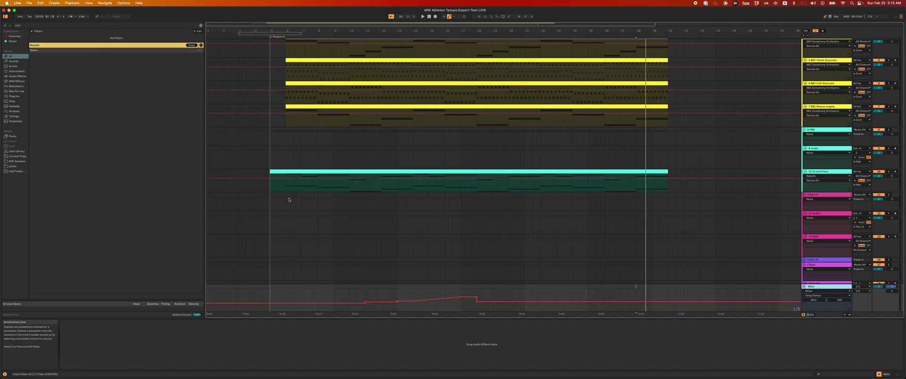
- Play the arrangement from just before the Grand Piano clip through the tempo changes, and stop playback
left_click(267, 187)
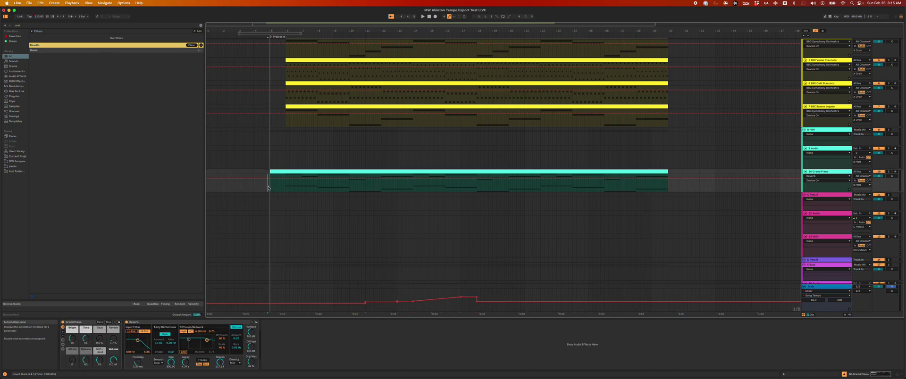
key("space")
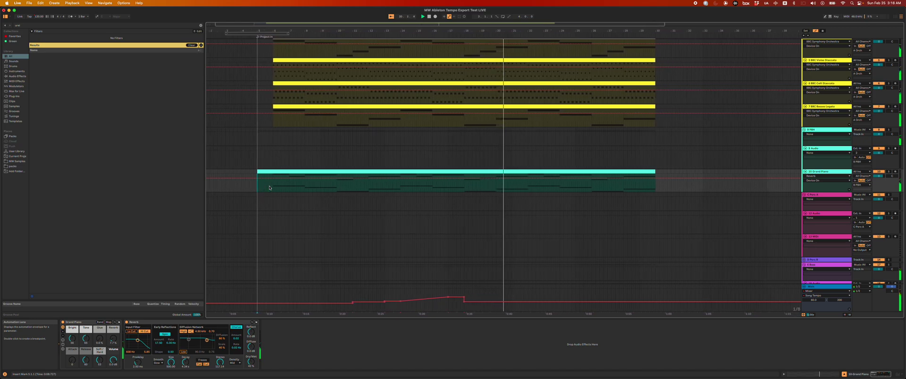
scroll(269, 187, "up", 4)
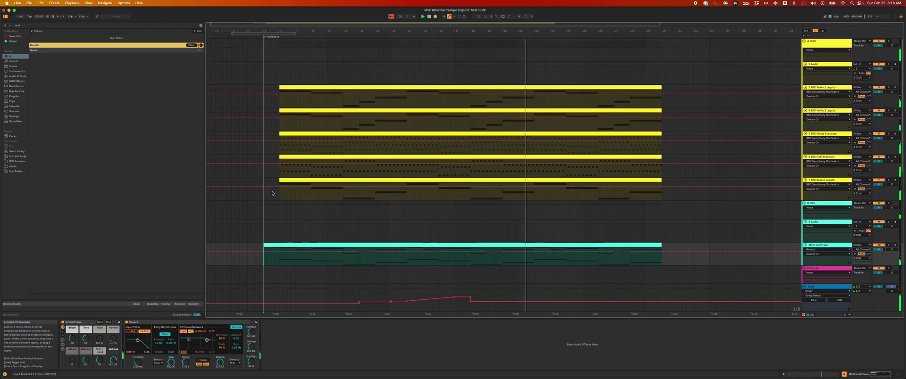
scroll(270, 190, "down", 1)
key("space")
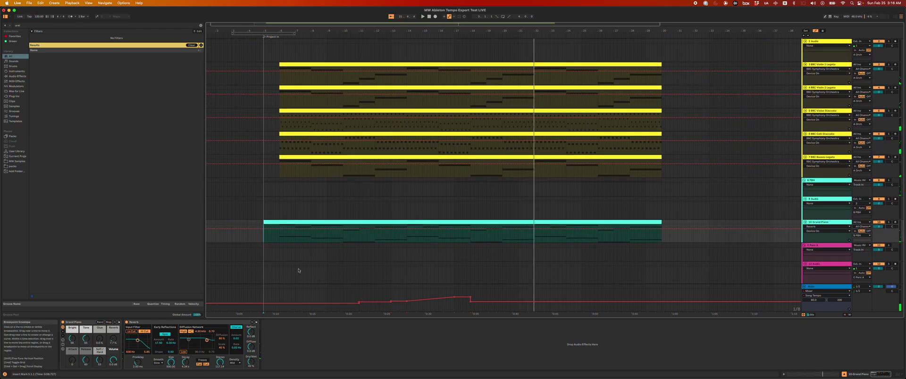
- Select the click clip on the Drum Rack track and view it together with the Main tempo automation
scroll(307, 251, "down", 2)
key("a")
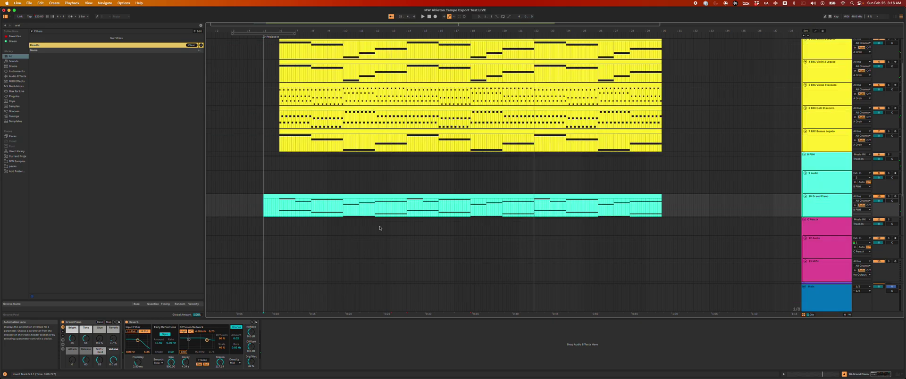
scroll(419, 191, "down", 9)
scroll(418, 191, "down", 2)
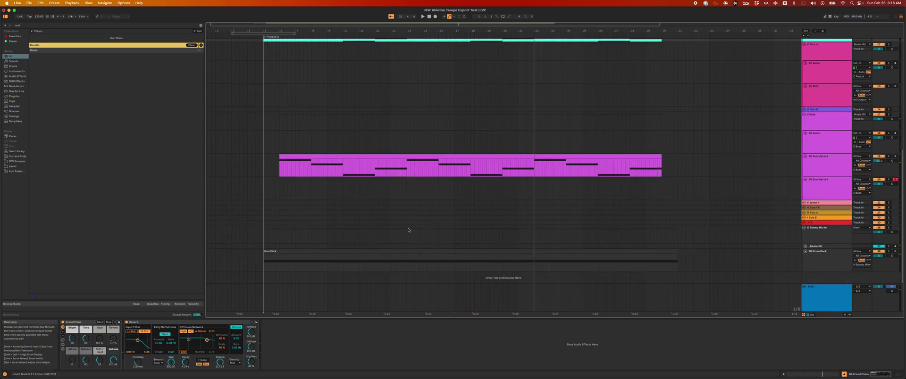
left_click(413, 253)
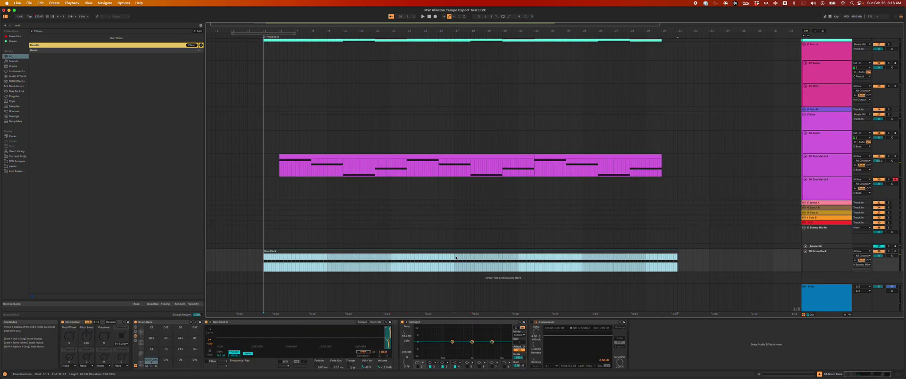
key("a")
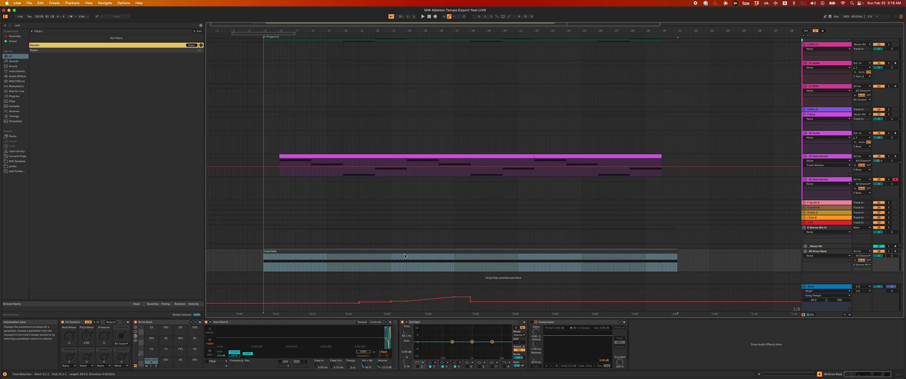
- Check the start positions of the Violin 1 Legato and Violin 2 Legato clips against the project start
scroll(405, 256, "up", 1)
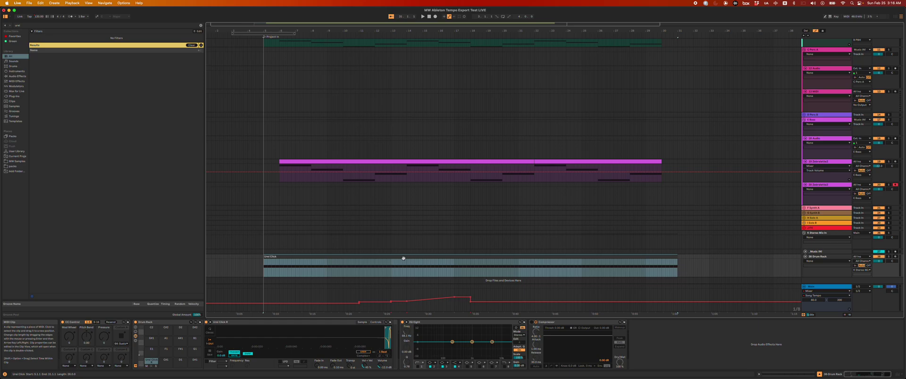
scroll(394, 141, "up", 10)
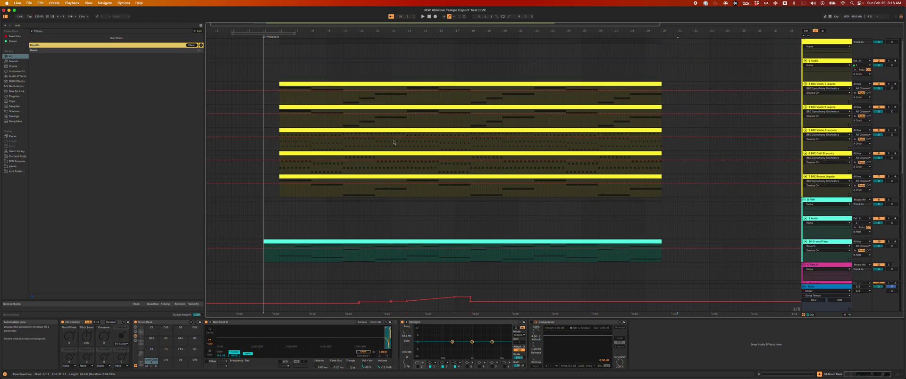
left_click(286, 84)
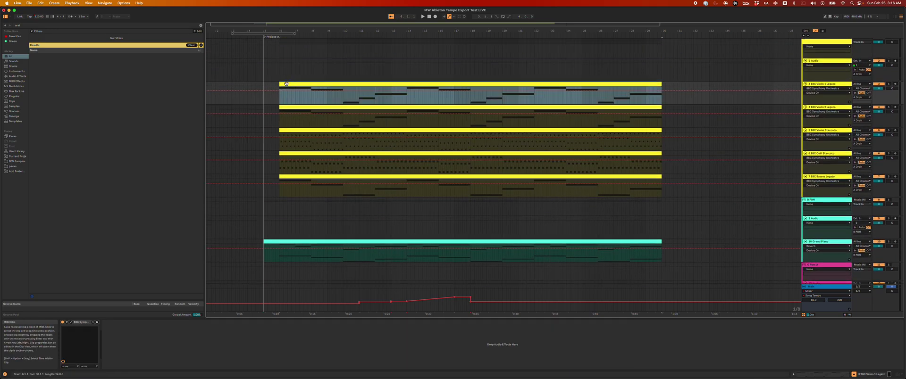
left_click(300, 107)
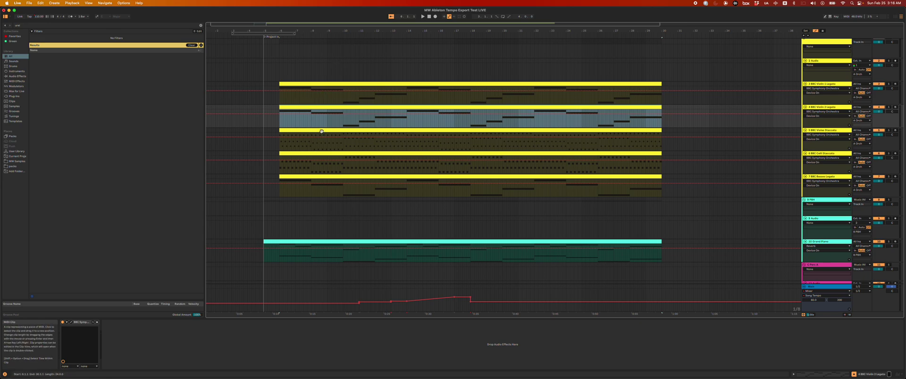
scroll(321, 132, "down", 10)
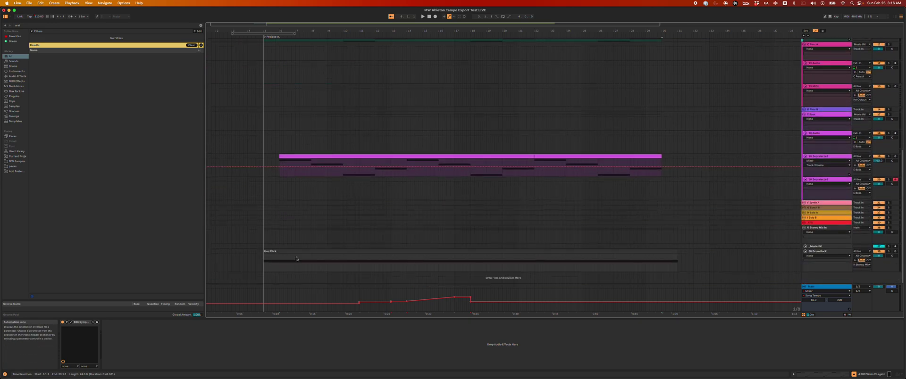
- Select the full length of the click clip on the Drum Rack track
left_click_drag(264, 264, 682, 269)
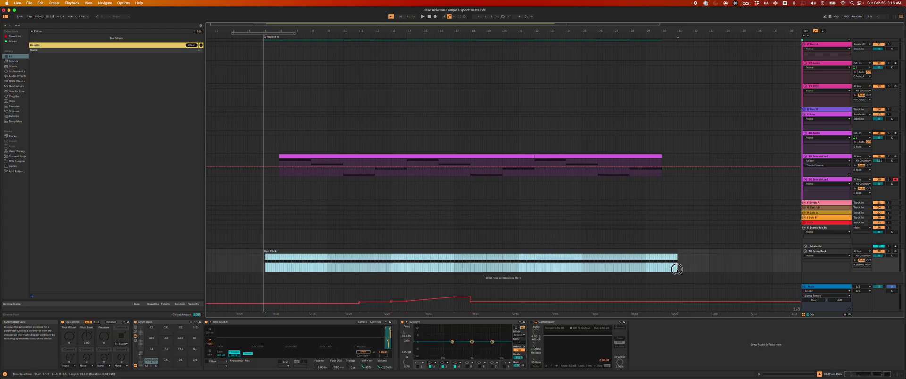
left_click_drag(324, 299, 519, 298)
left_click(450, 247)
left_click(449, 251)
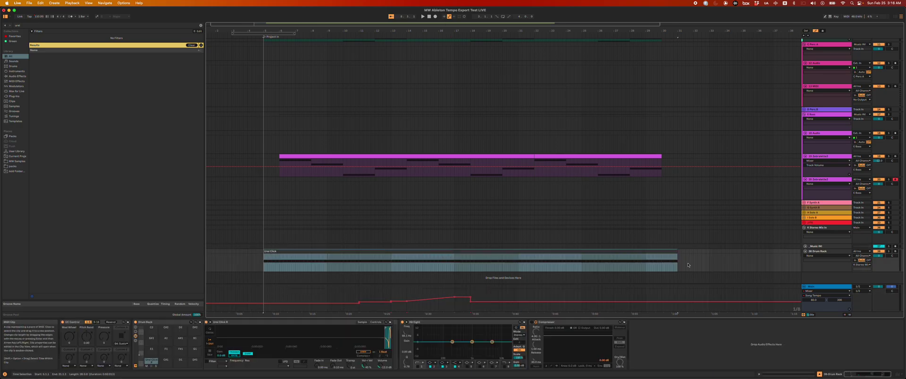
- View the click clip's MIDI notes in the clip editor, and return to the Drum Rack device view
left_click(822, 252)
double_click(511, 257)
key("shift+Tab")
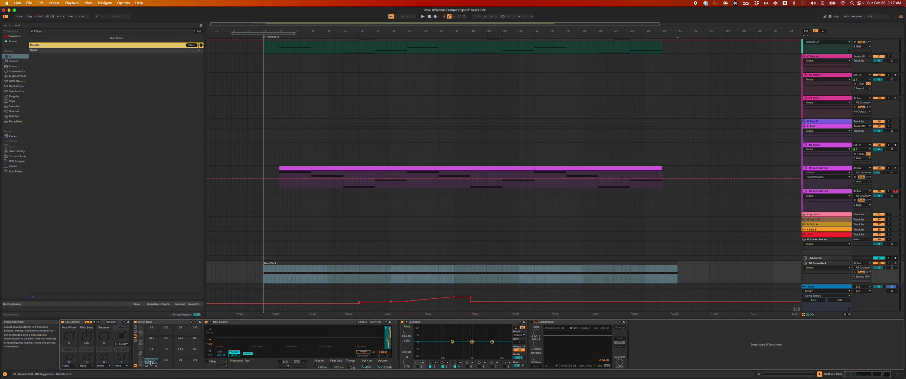
double_click(285, 263)
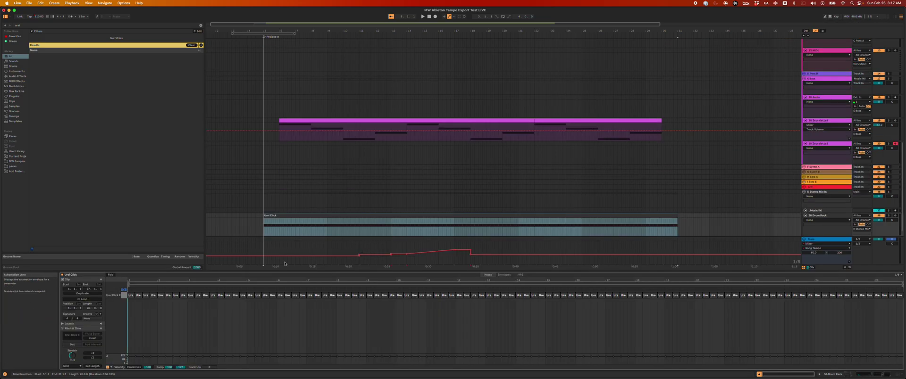
key("shift+Tab")
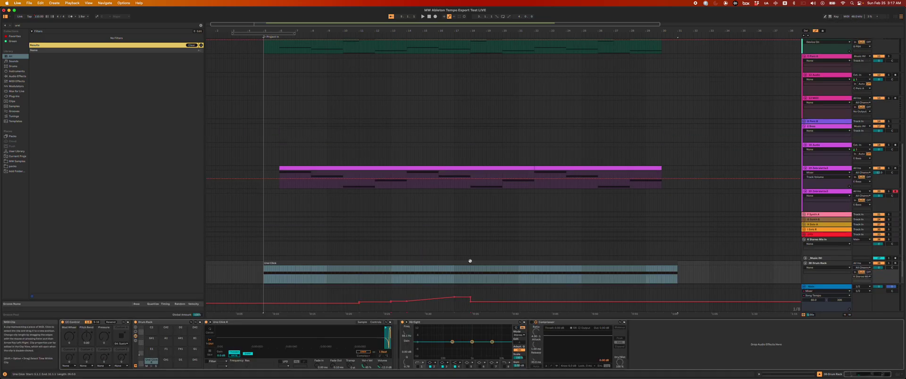
- Export the click clip's time range as a PCM audio file to the EXPORTS folder, with the file name extended after "LIVE"
left_click(470, 261)
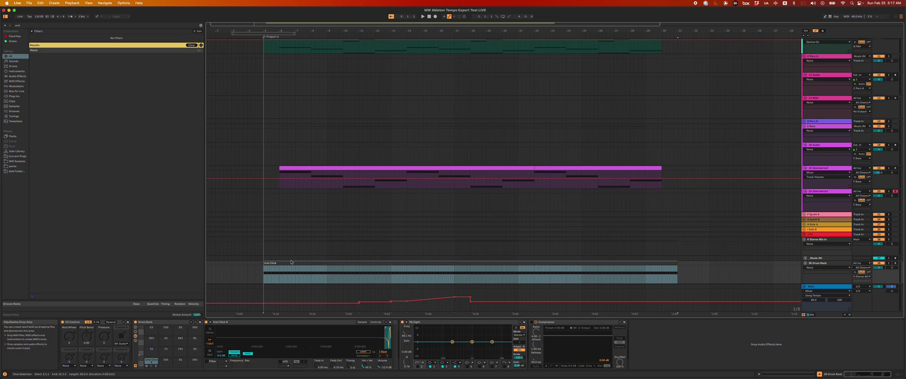
scroll(320, 212, "right", 2)
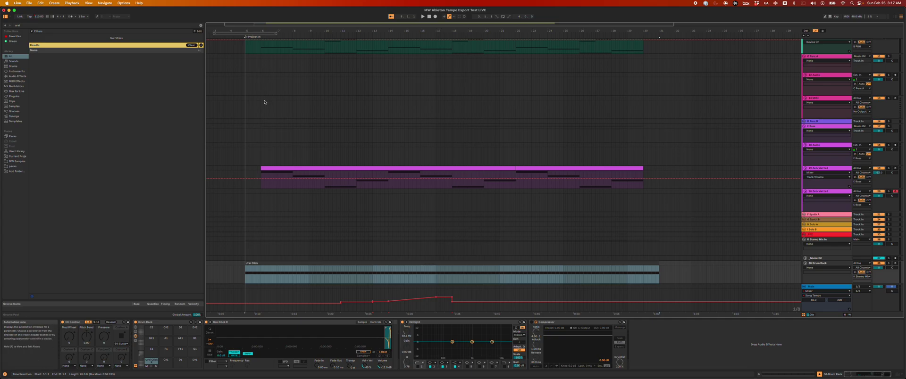
scroll(258, 90, "right", 2)
left_click(272, 262)
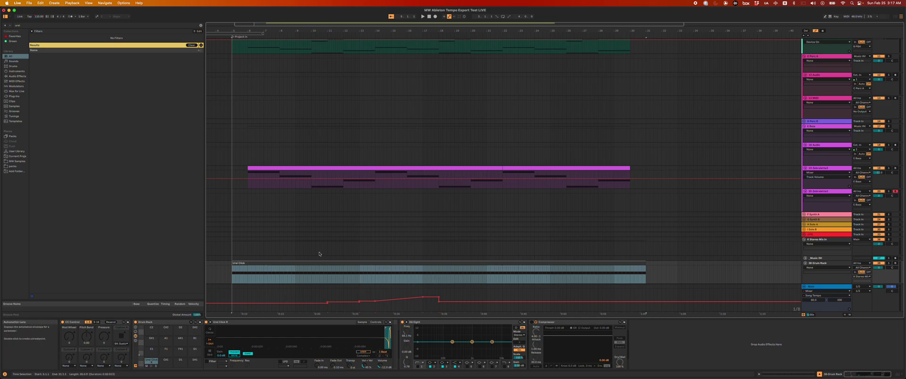
key("super+shift+r")
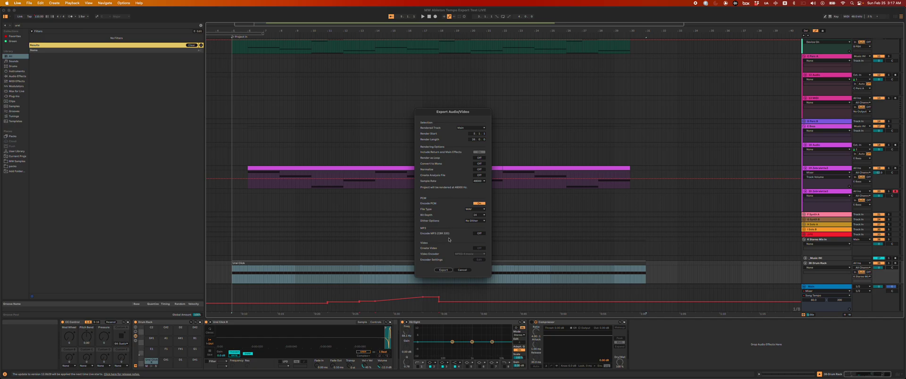
left_click(442, 271)
key("Right")
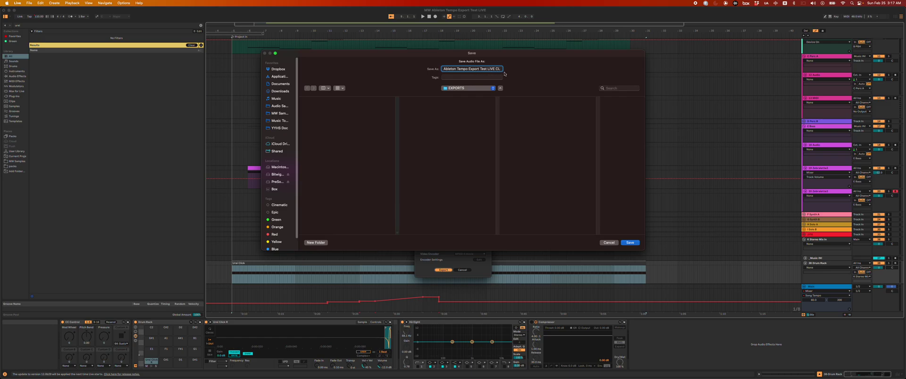
key("Return")
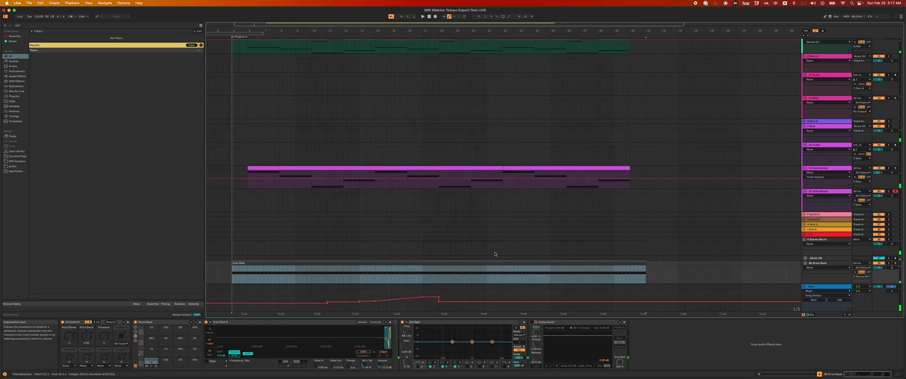
- Hide the automation lanes and extend the start of the Violin 1 Legato clip back to about bar 5
scroll(495, 254, "up", 10)
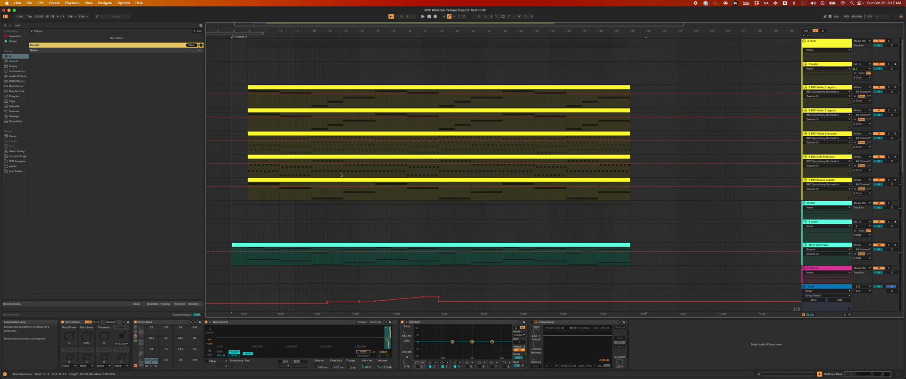
scroll(298, 185, "left", 3)
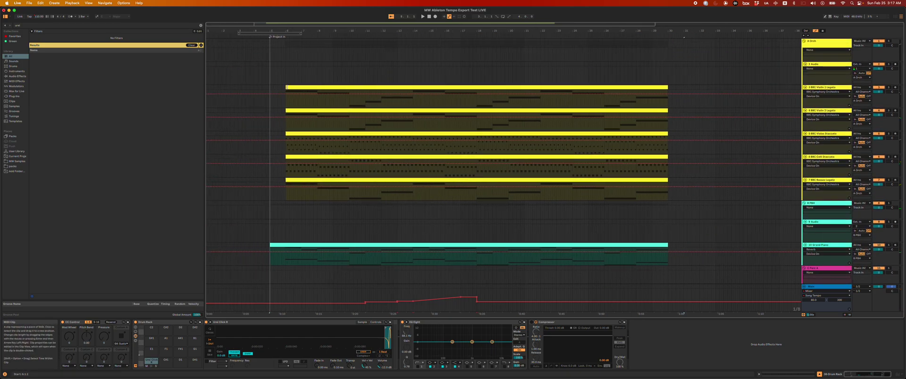
key("a")
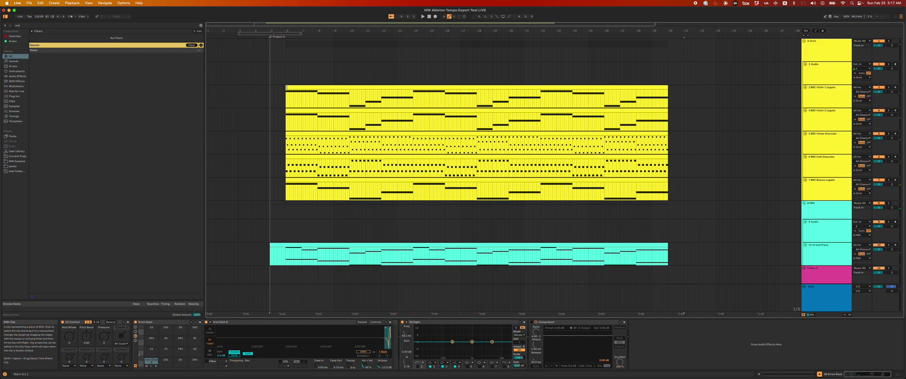
left_click_drag(287, 87, 272, 88)
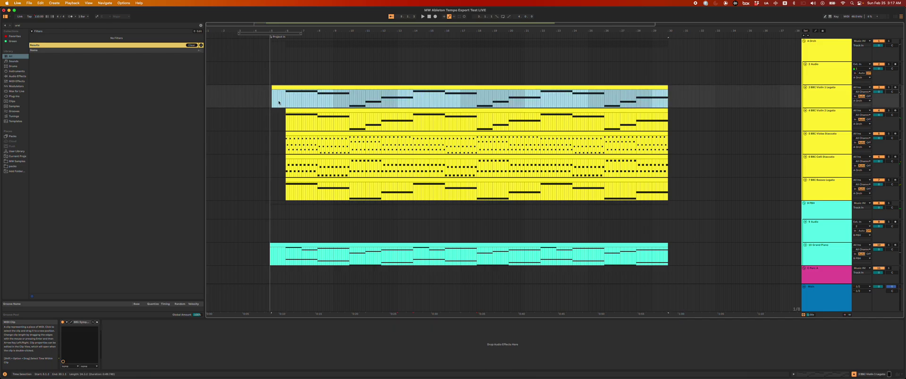
- Extend the Violin 2, Violas, Celli and Basses clips back to the project start at bar 5, consolidating the last three
left_click_drag(285, 110, 270, 87)
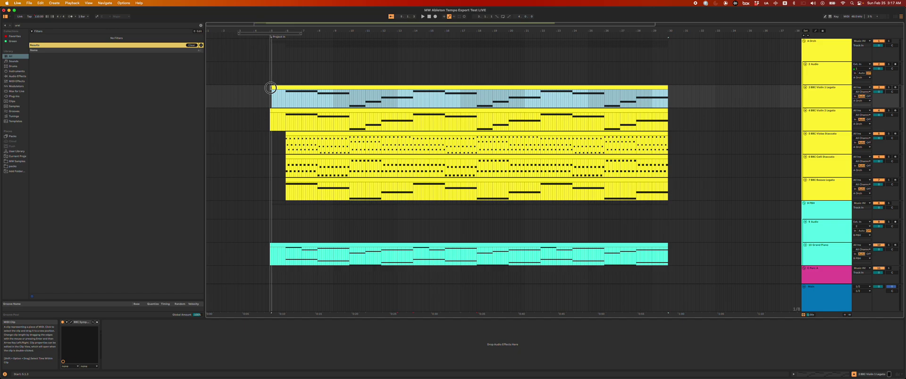
left_click(270, 145)
left_click(298, 133, "shift")
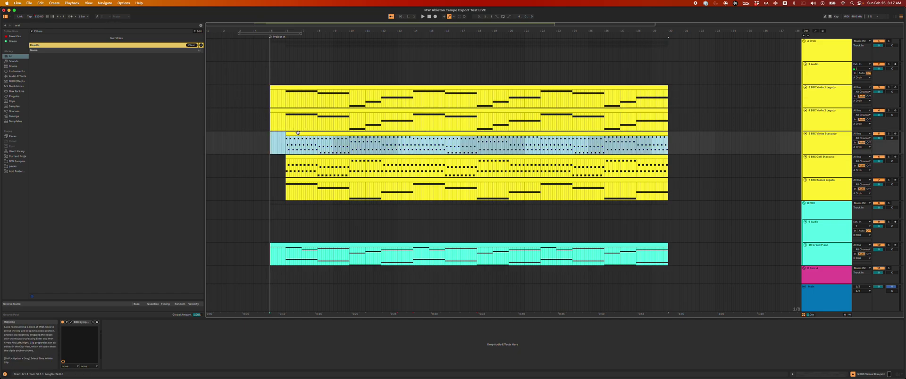
key("super+j")
key("Down")
key("super+j")
key("Down")
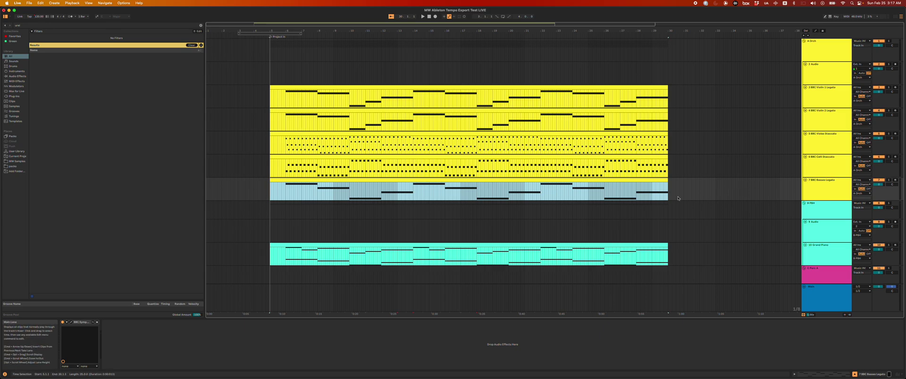
scroll(512, 128, "down", 5)
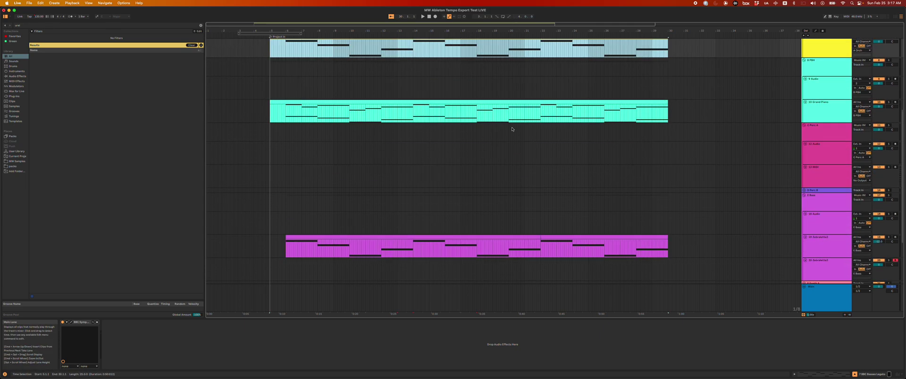
scroll(513, 129, "down", 2)
scroll(512, 129, "up", 6)
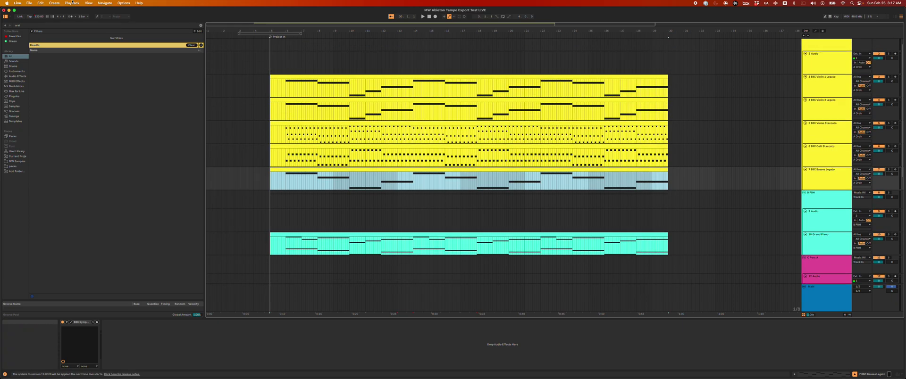
left_click(31, 3)
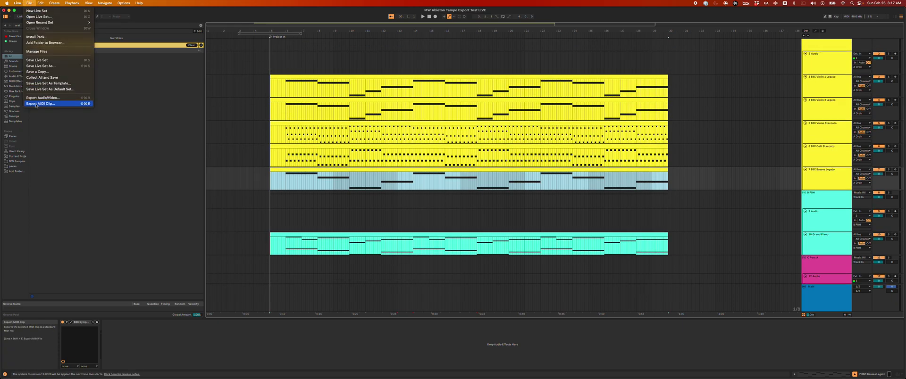
left_click(320, 77)
key("super+shift+e")
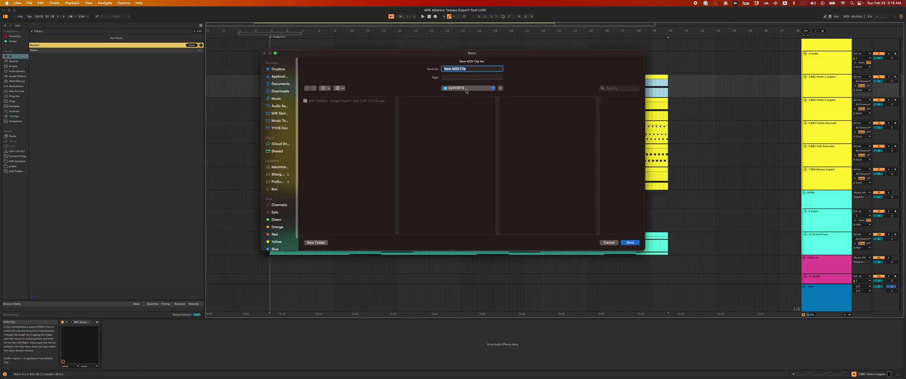
left_click(609, 243)
left_click(558, 101)
key("super+shift+e")
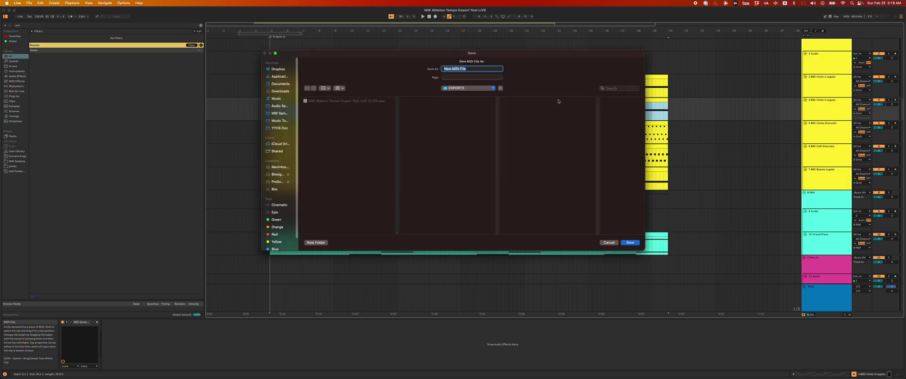
key("Escape")
- Rename the first two string clips as Violin 1 Legato and Violin 2 Legato
left_click(327, 76)
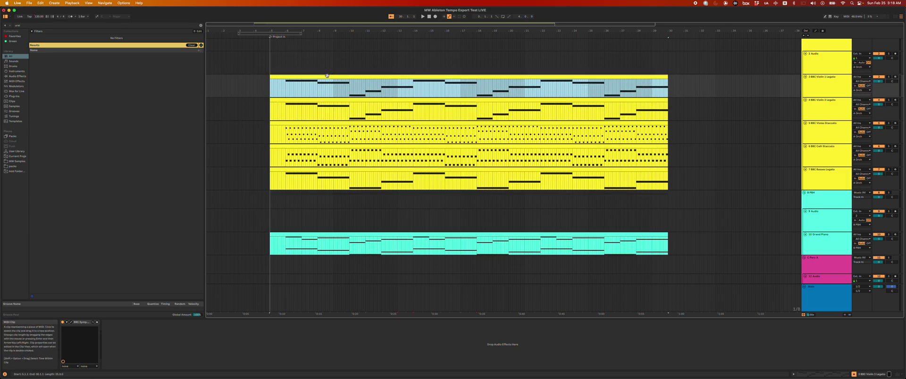
key("super+r")
left_click(319, 99)
key("super+r")
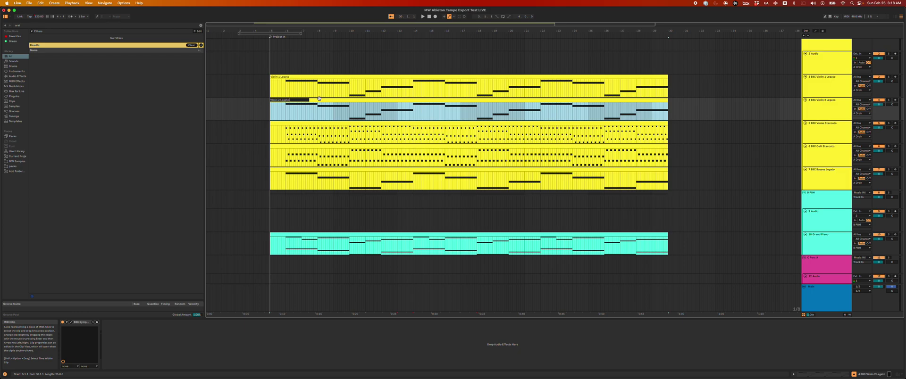
key("Return")
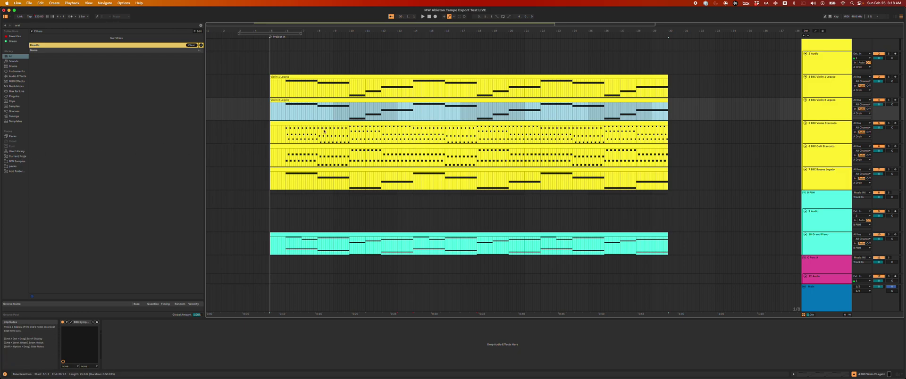
left_click(315, 82)
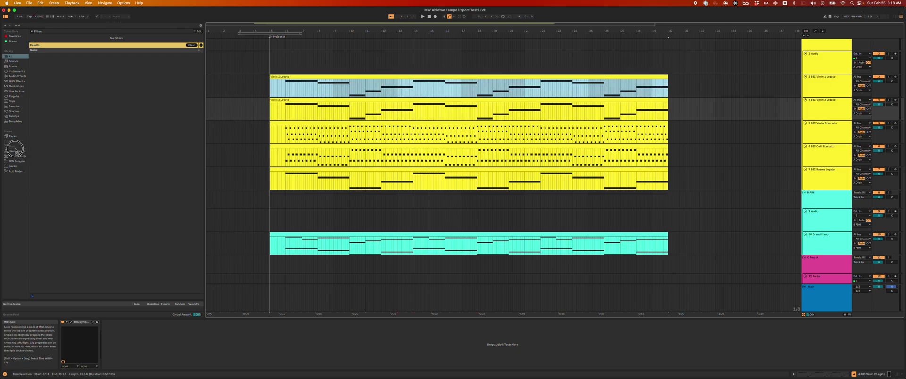
left_click_drag(49, 154, 315, 82)
left_click(316, 83)
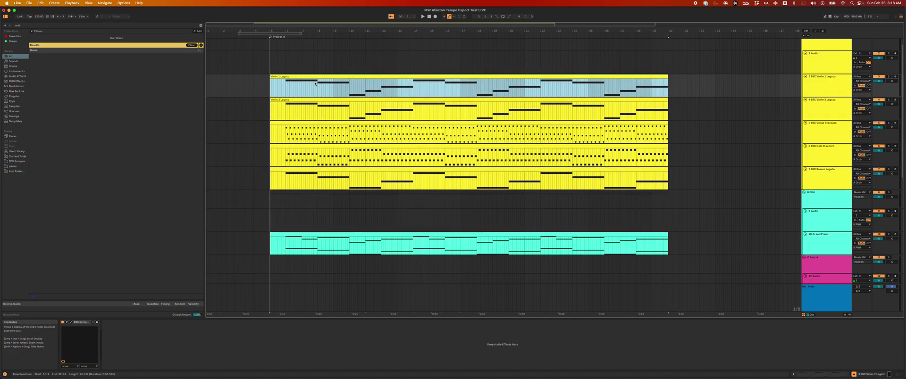
- Save the Live Set as a new file named "MW Ableton Tempo Export Test LIVE Live 12" in the project folder
scroll(318, 83, "down", 3)
key("super+s")
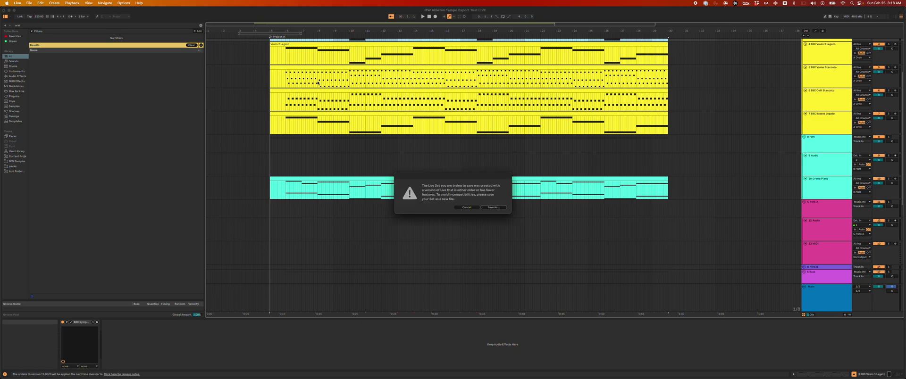
left_click(491, 207)
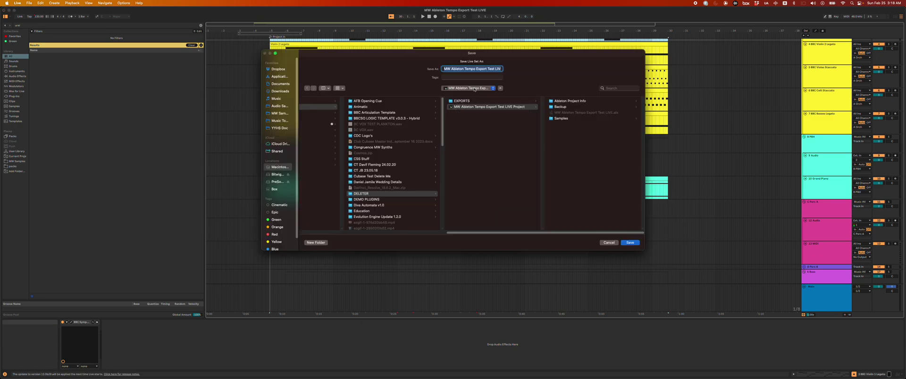
key("Right")
type("Liv")
key("Return")
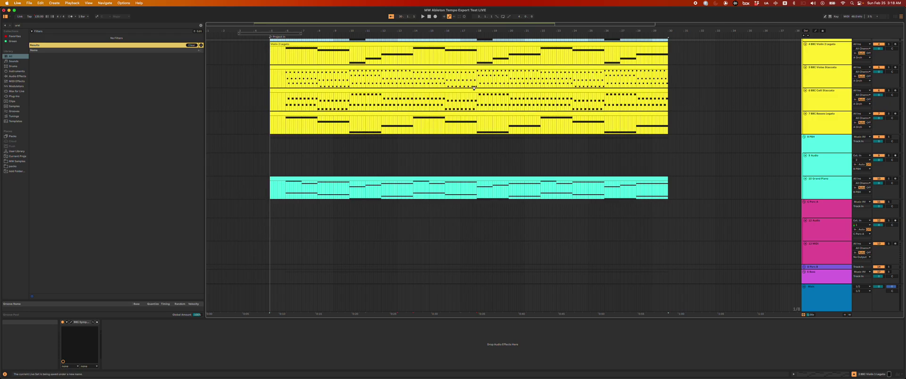
- Switch to Finder, show the EXPORTS folder and close the tab for the BBCSO LOGIC TEMPLATE folder
key("super+Tab")
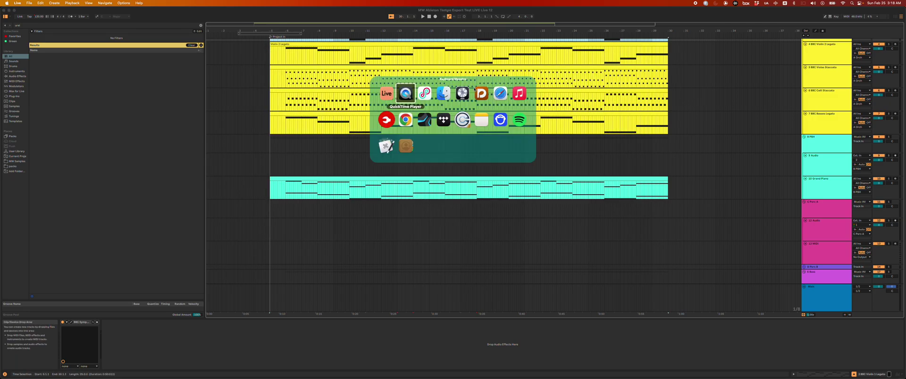
left_click(446, 96)
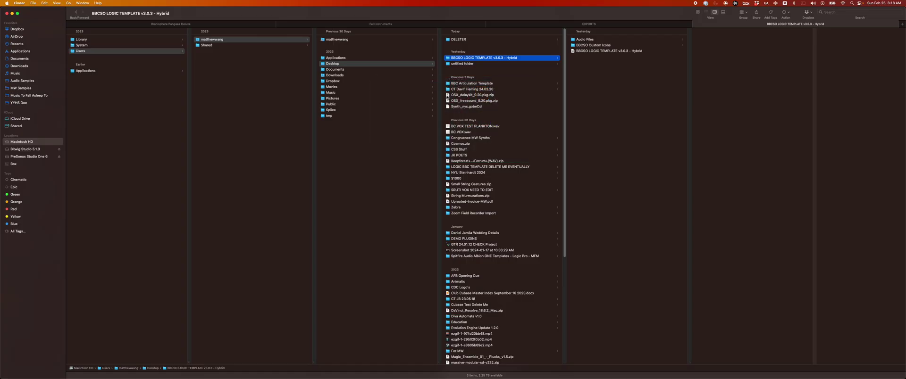
left_click(597, 25)
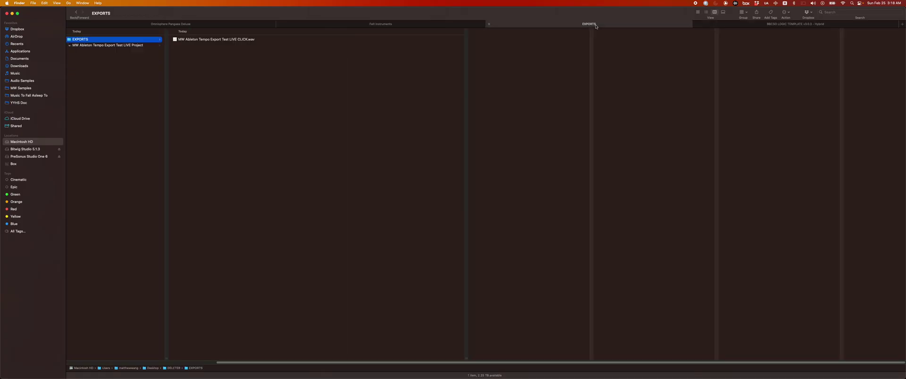
left_click(694, 24)
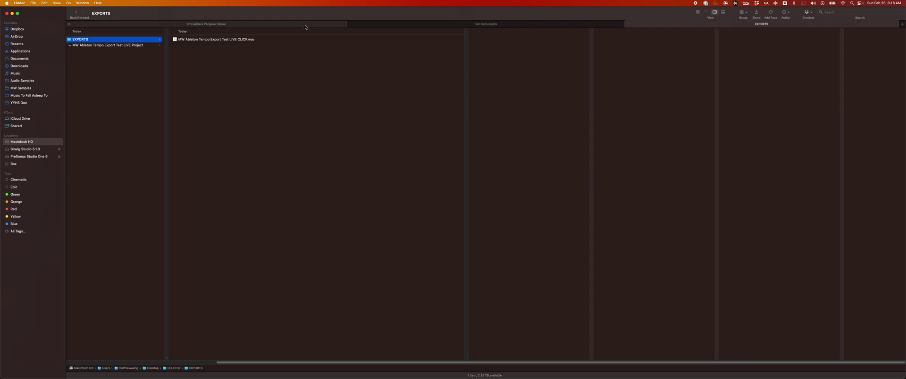
- Launch Bitwig Studio and continue past the trial notice to its dashboard
key("super+Tab")
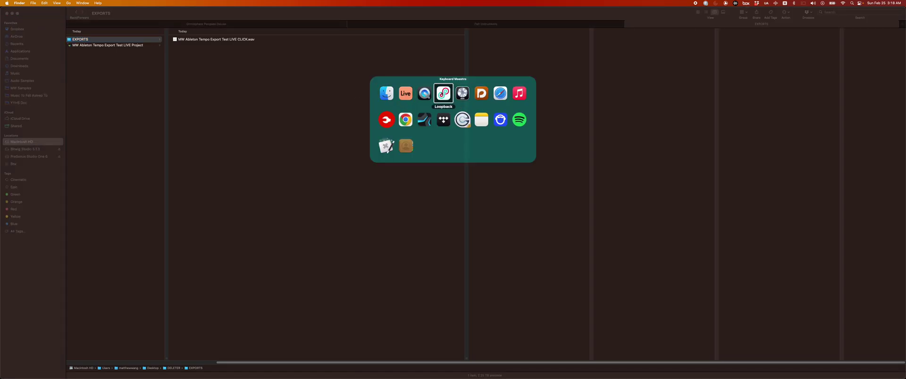
left_click(390, 93)
key("super+space")
type("bit")
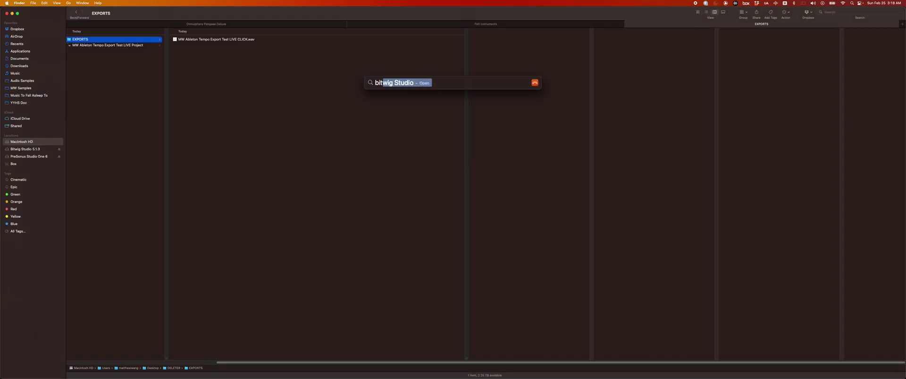
key("Return")
key("super+Tab")
key("super+Tab")
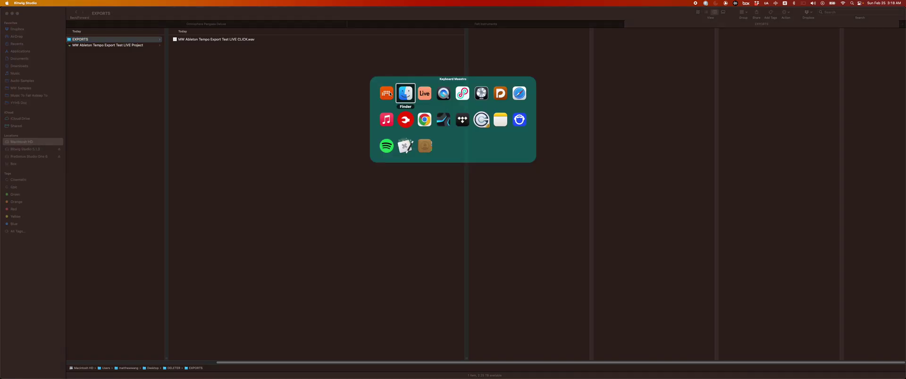
key("super+Tab")
left_click(405, 94)
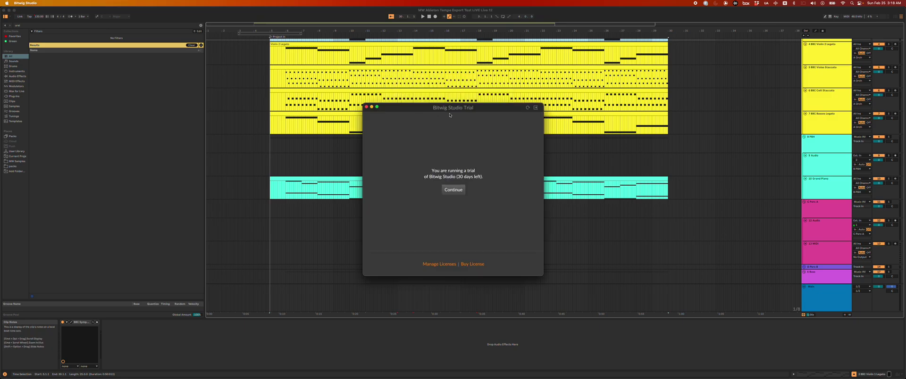
left_click(453, 189)
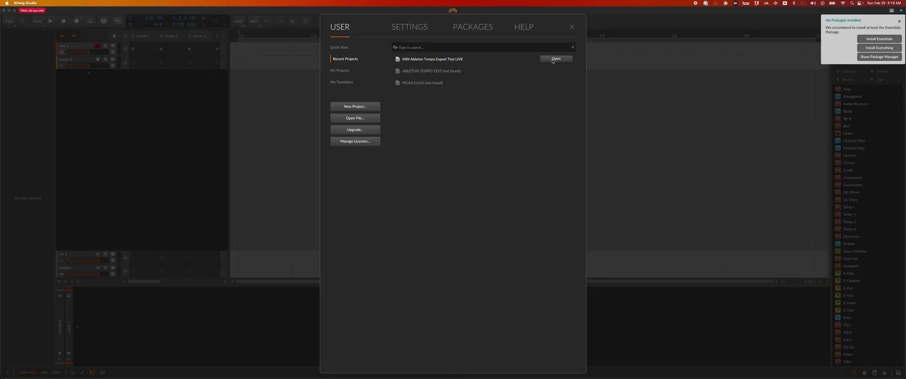
- Open the file "MW Ableton Tempo Export Test LIVE Live 12.als" from the Ableton project folder
left_click(374, 118)
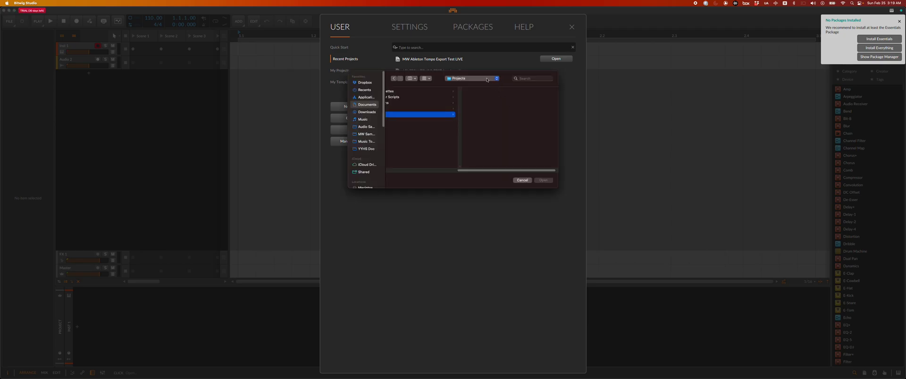
left_click(487, 79)
left_click(492, 135)
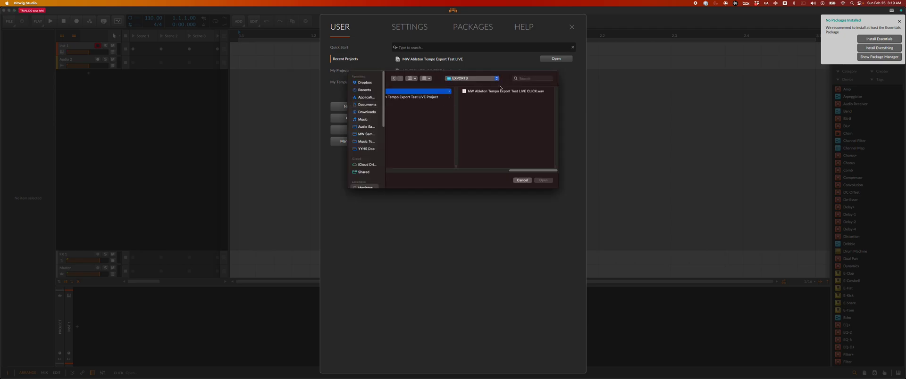
left_click(431, 97)
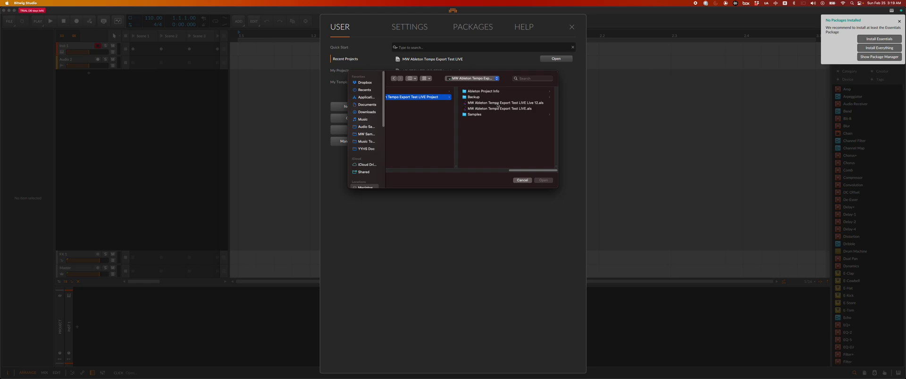
left_click(497, 104)
key("Return")
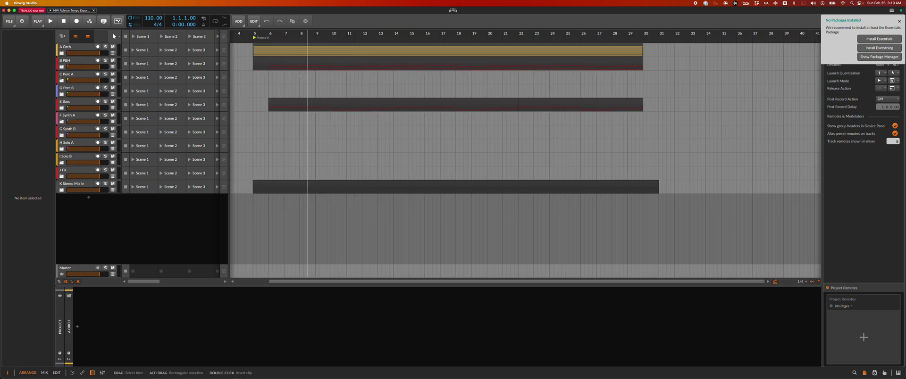
- Expand the Grand Piano's group track and the A Orch group track to show their MIDI clips
left_click(61, 66)
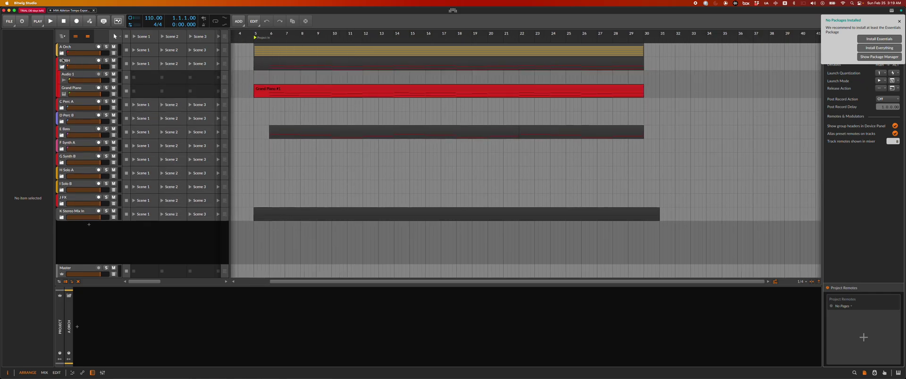
left_click(61, 53)
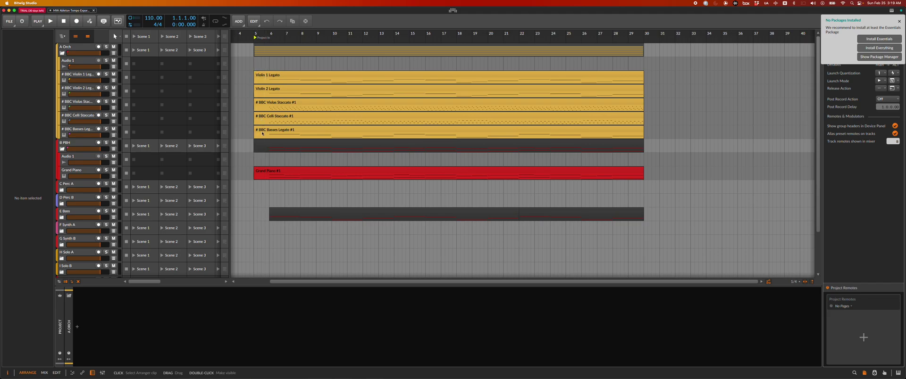
left_click(277, 107)
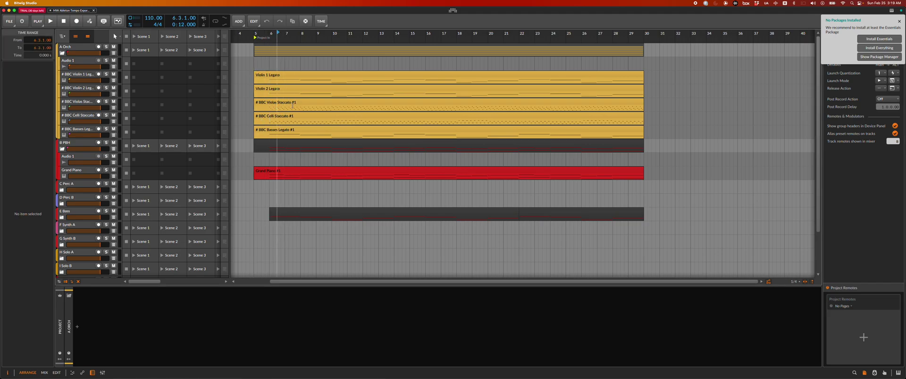
- Compare with the arrangement in Ableton Live, and select the Bitwig time range spanning all clips from about bar 4.4 to bar 31
key("super+Tab")
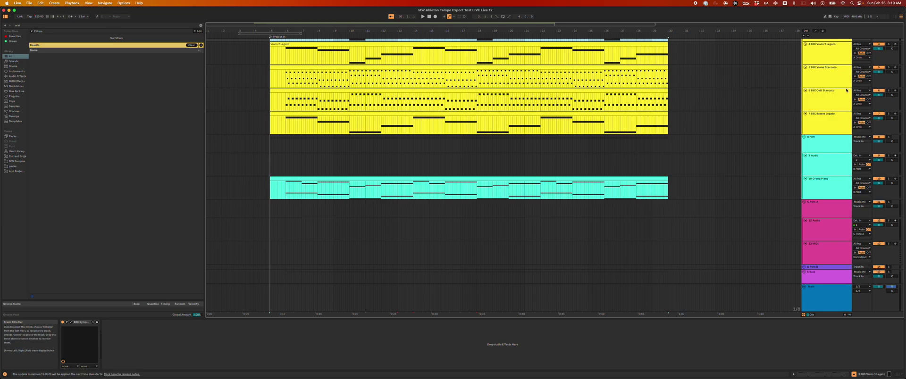
key("super+Tab")
scroll(251, 50, "down", 3)
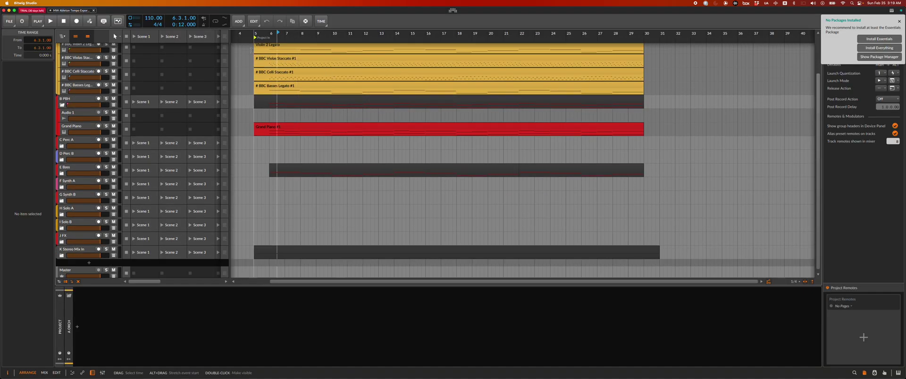
left_click_drag(251, 51, 663, 300)
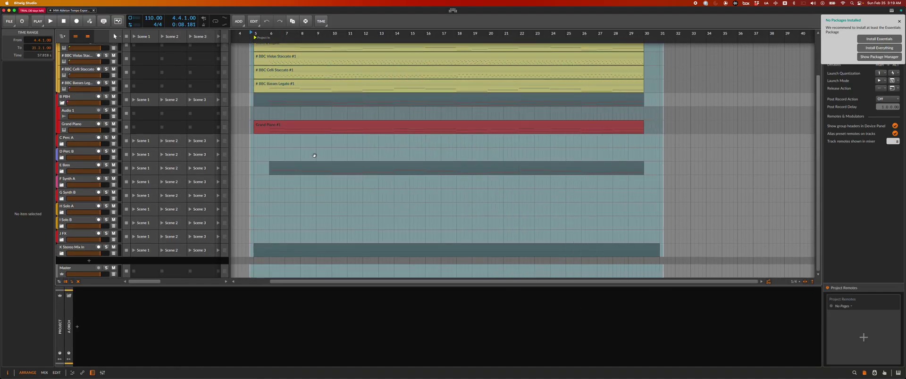
- Export the arrangement as a MIDI file named "BITWIG EXPORT" into the EXPORTS folder
left_click(22, 20)
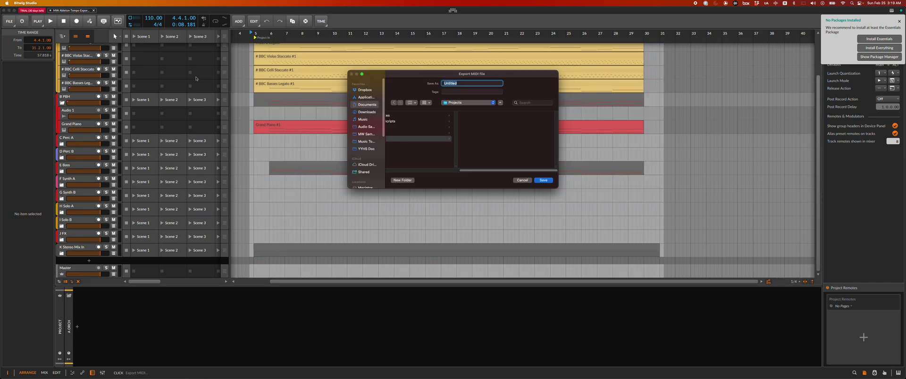
left_click(471, 103)
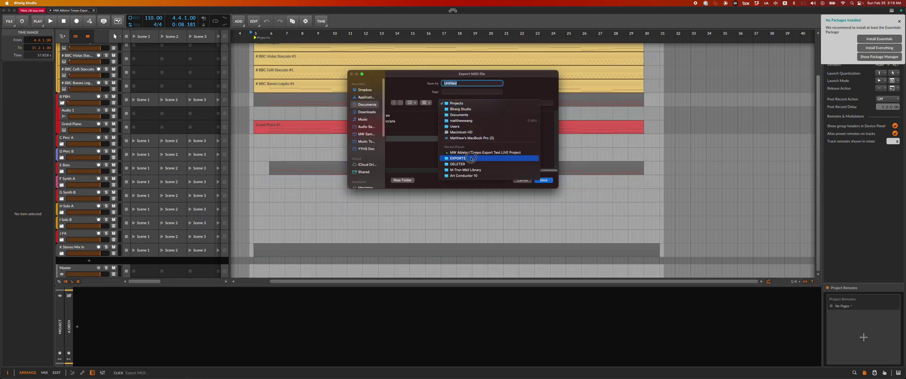
left_click(470, 158)
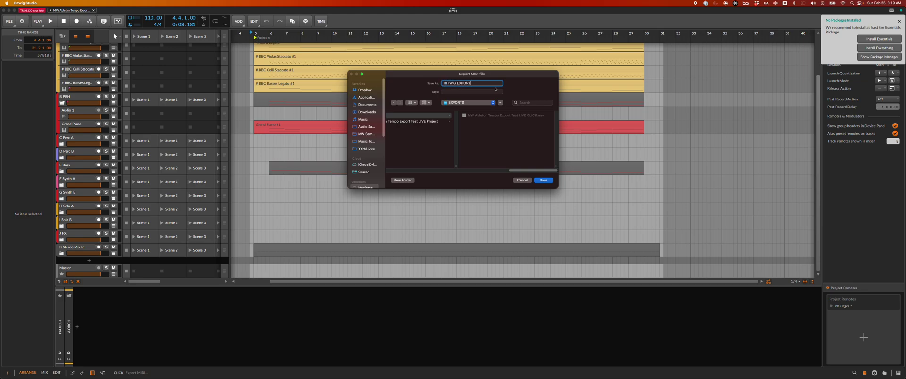
key("Return")
- Add "MW Ableton Tempo Export Test LIVE CLICK.wav" from the EXPORTS folder in Finder to a new Logic Pro audio track at bar 5
key("super+Tab")
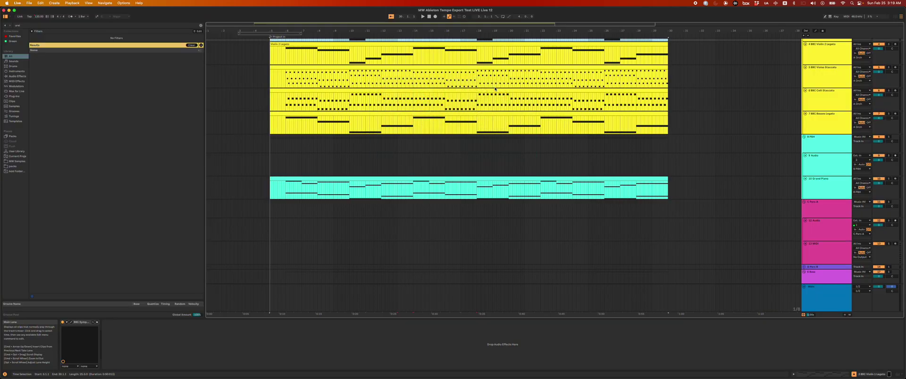
key("super+Tab")
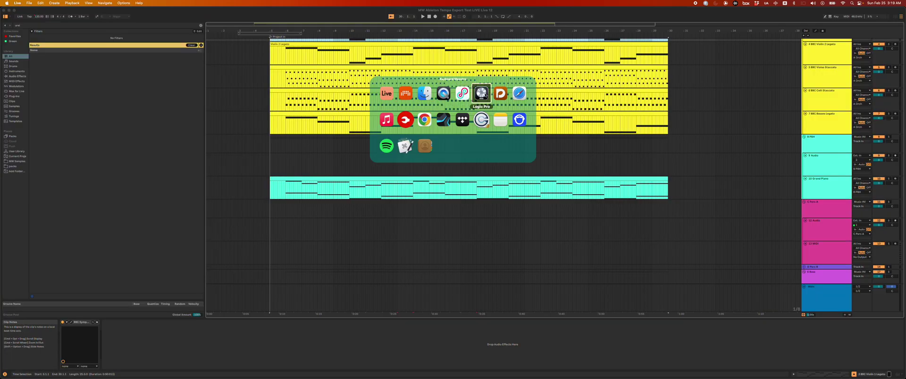
left_click(482, 93)
key("super+Tab")
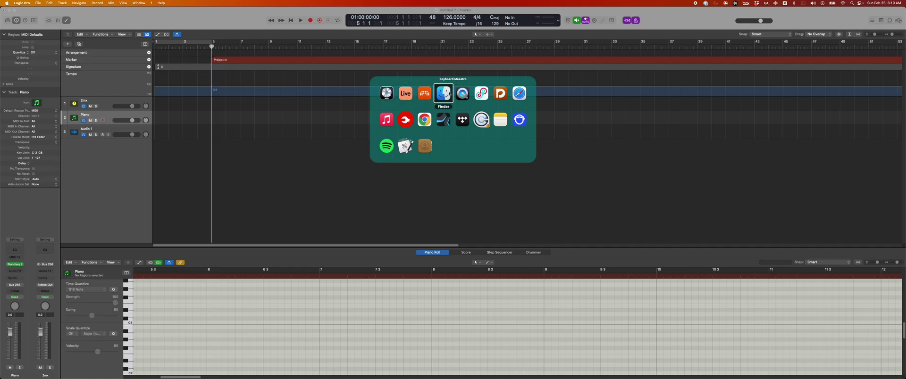
left_click(444, 94)
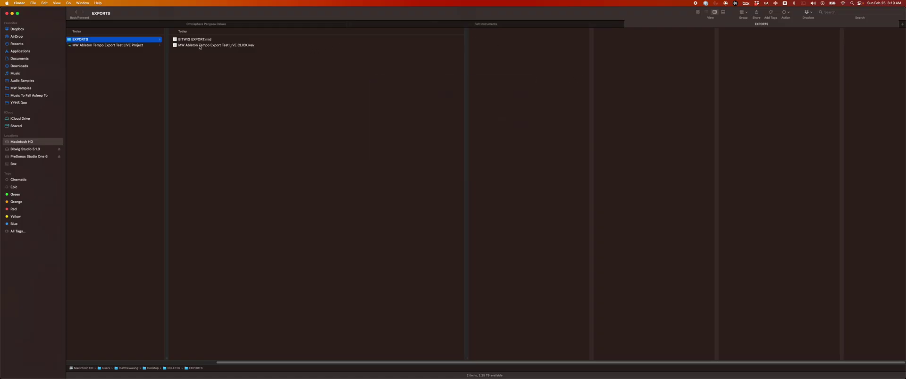
key("super+Tab")
left_click_drag(199, 46, 211, 149)
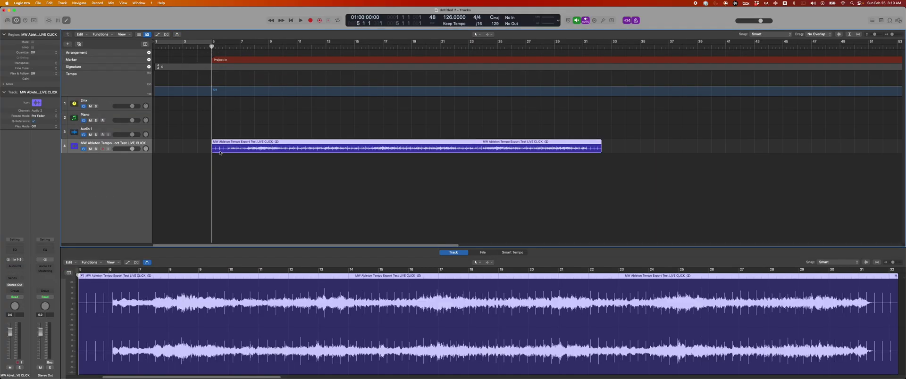
- Bring "BITWIG EXPORT.mid" from Finder into the Logic Pro project below the click track, importing its tempo information
key("super+Tab")
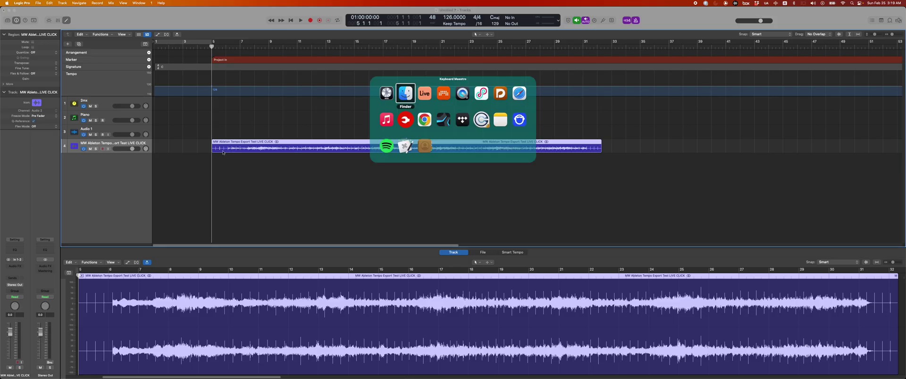
left_click_drag(208, 39, 202, 184)
key("super+Tab")
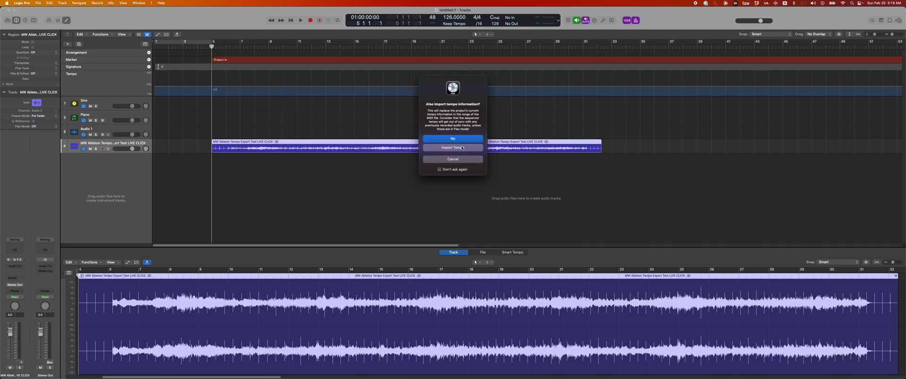
left_click(462, 149)
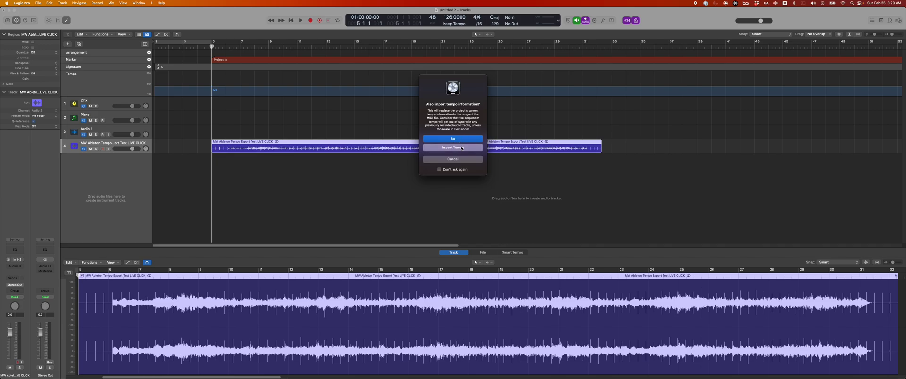
scroll(375, 140, "down", 3)
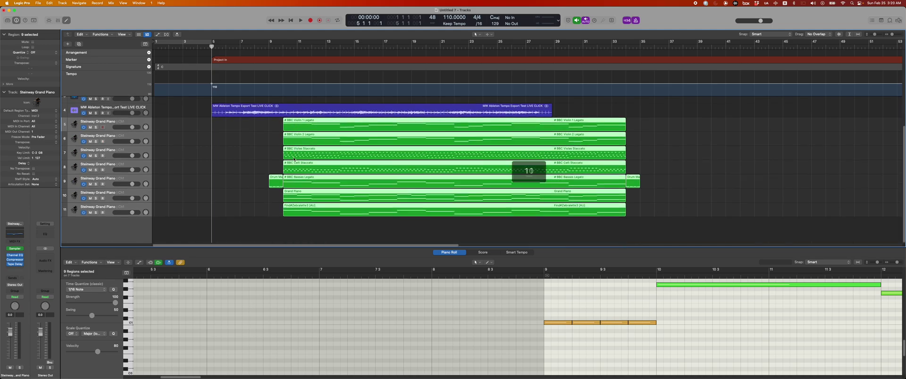
- Move the imported MIDI regions earlier so the BBC and Grand Piano regions start at bar 5 with the click audio
left_click_drag(260, 122, 437, 218)
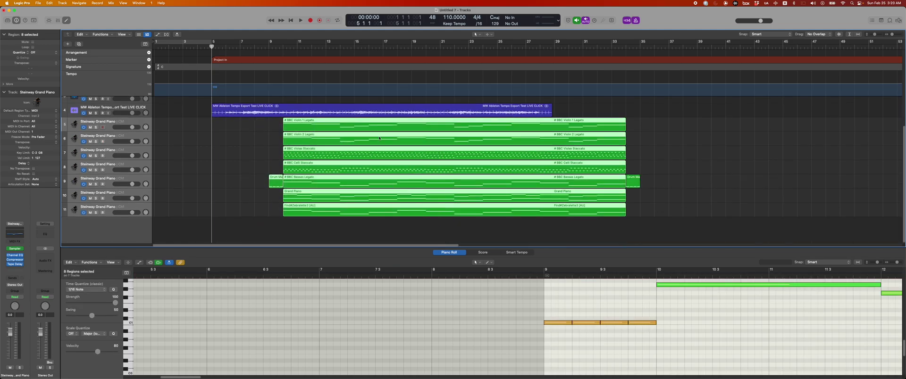
left_click_drag(380, 127, 309, 126)
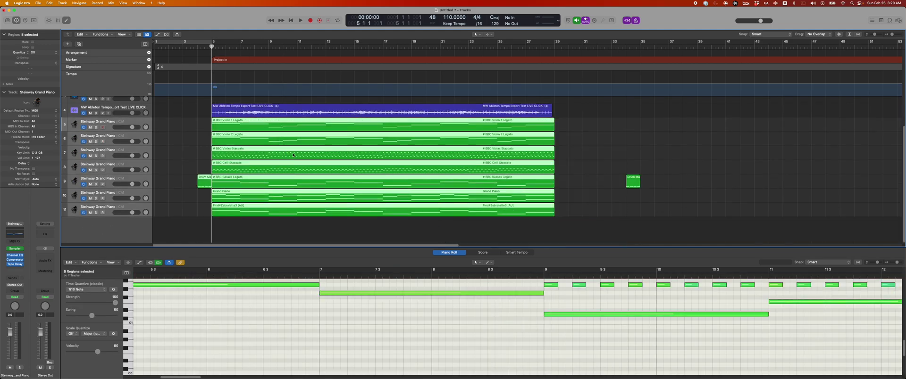
key("super+Right")
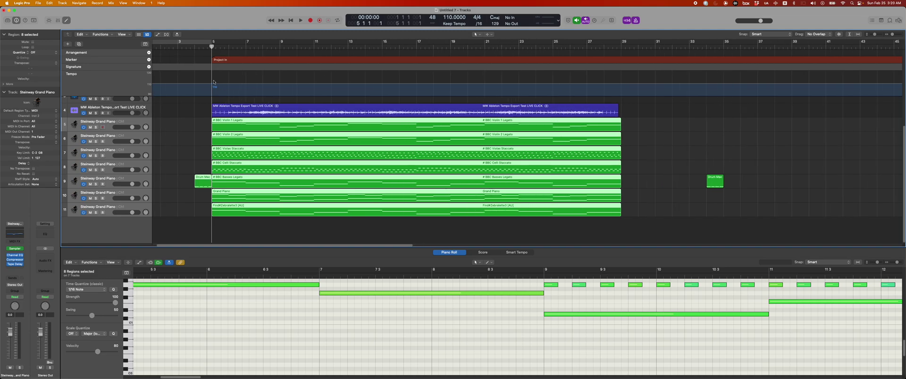
- Switch to Ableton Live and show the automation lanes to examine the song tempo curve
key("super+Tab")
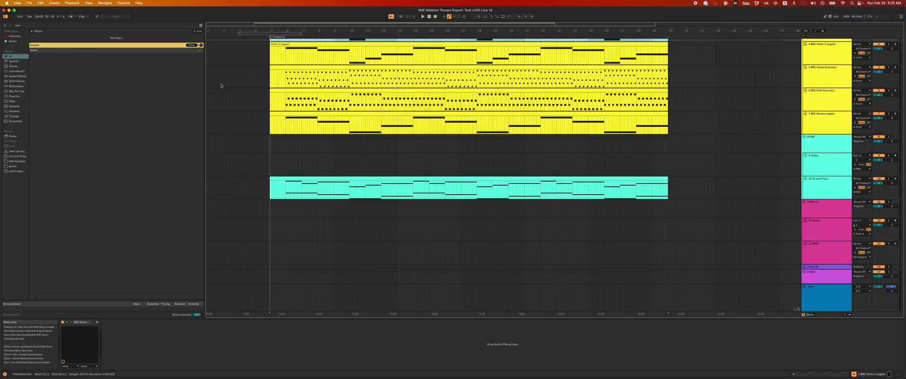
left_click(268, 196)
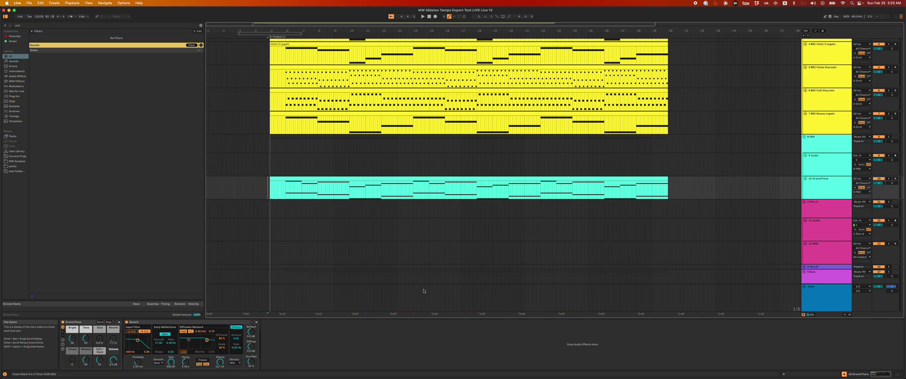
key("a")
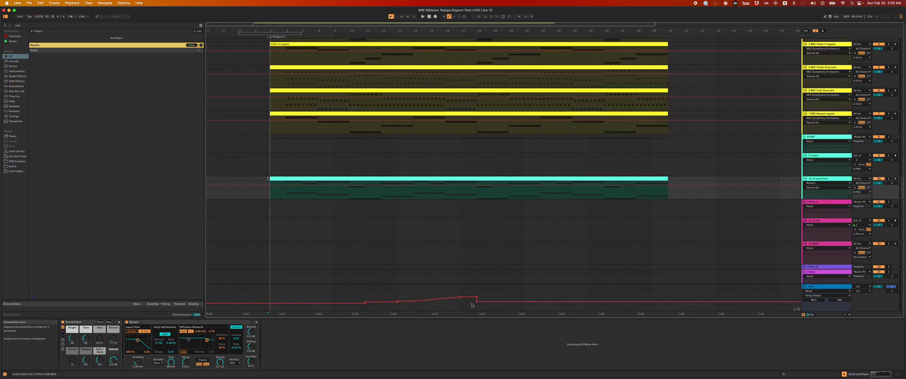
- Switch back to Logic Pro and undo the region move and the MIDI import
key("super+Tab")
left_click(190, 126)
key("super+z")
key("super+z")
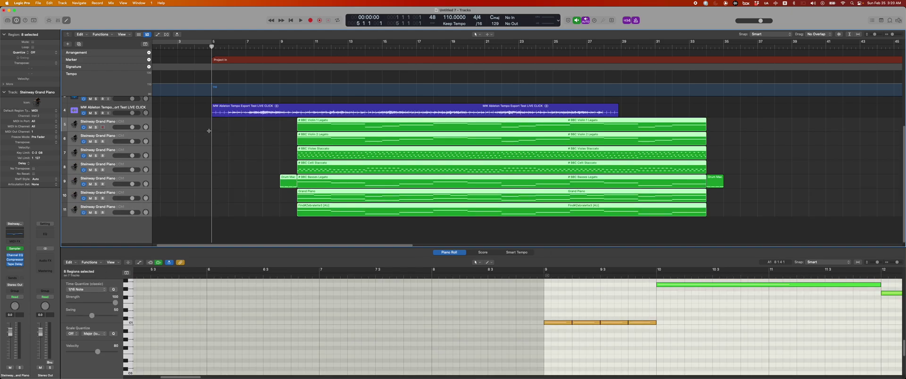
left_click_drag(180, 126, 246, 157)
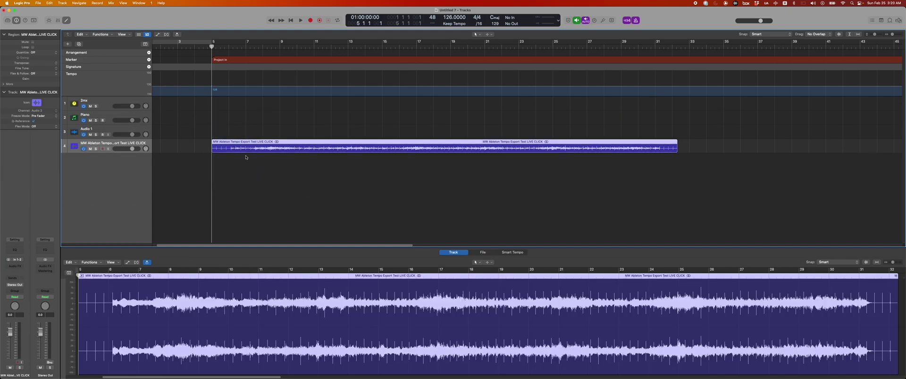
- Apply the click region's tempo to the project tempo, aligning its downbeat to the nearest project downbeat
right_click(252, 147)
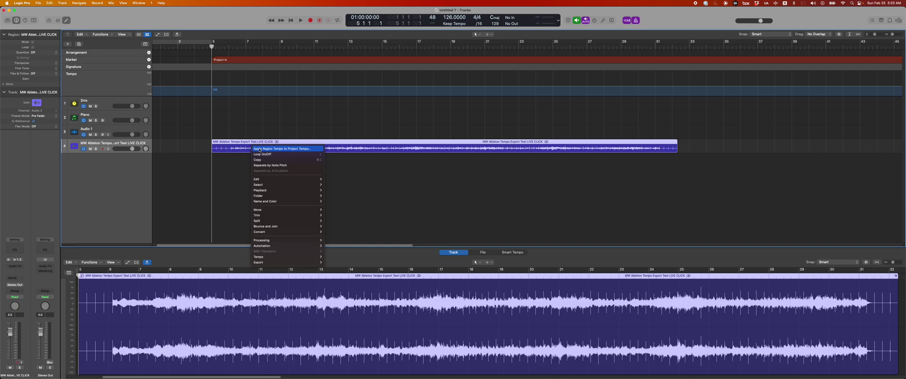
left_click(260, 149)
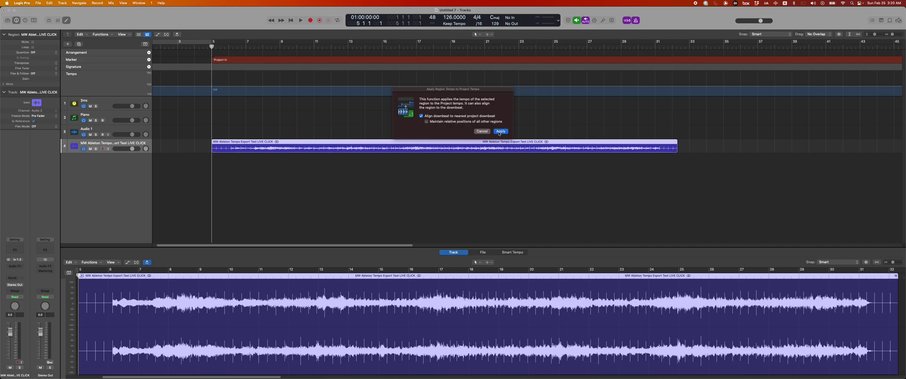
left_click(500, 132)
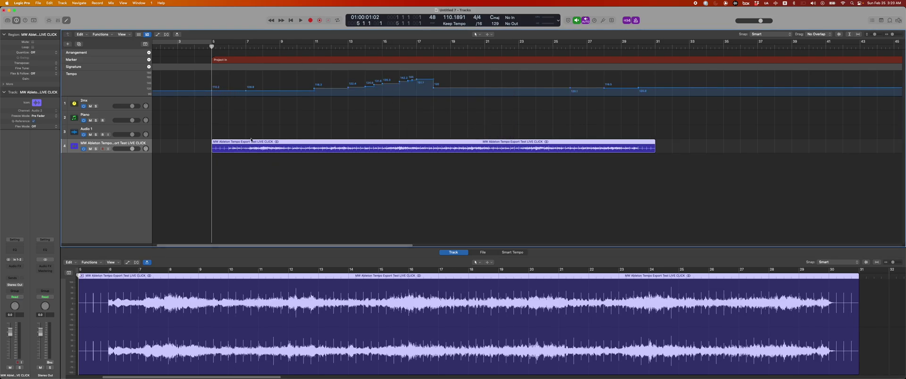
- Show the click file in the Smart Tempo editor and play the project from bar 5 to check it against the tempo map
left_click(513, 252)
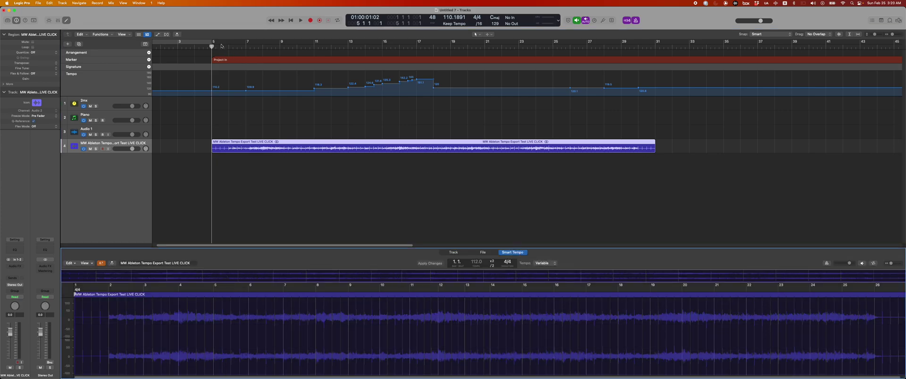
left_click_drag(220, 45, 211, 46)
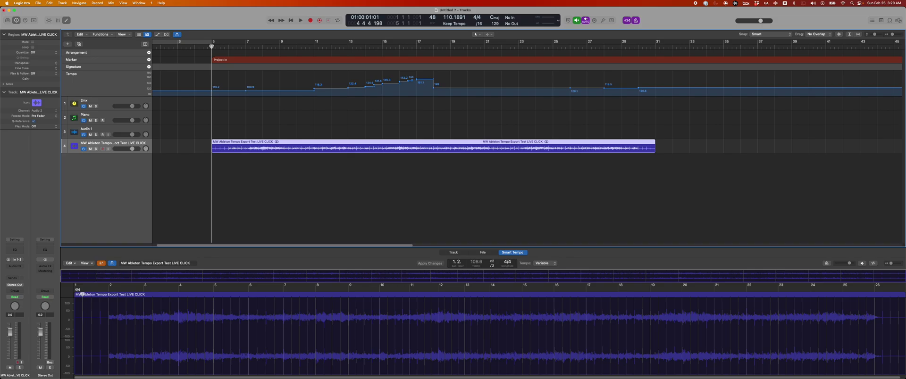
key("space")
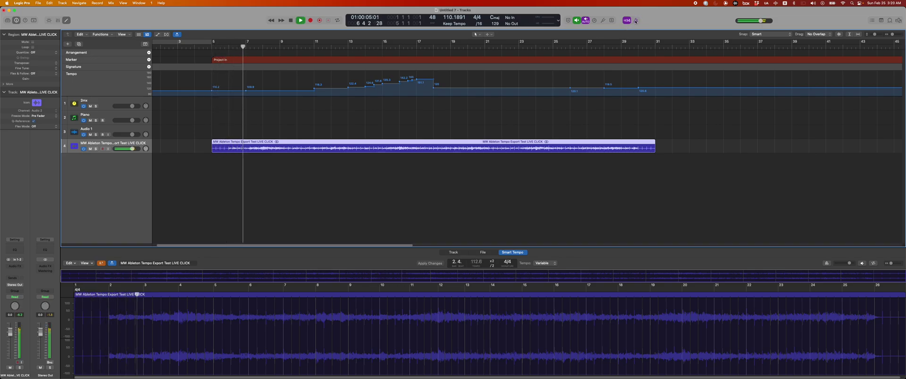
key("super+Right")
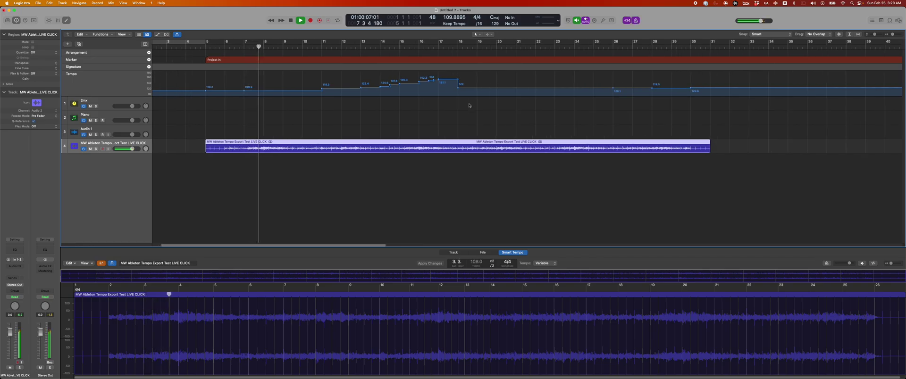
key("super+Right")
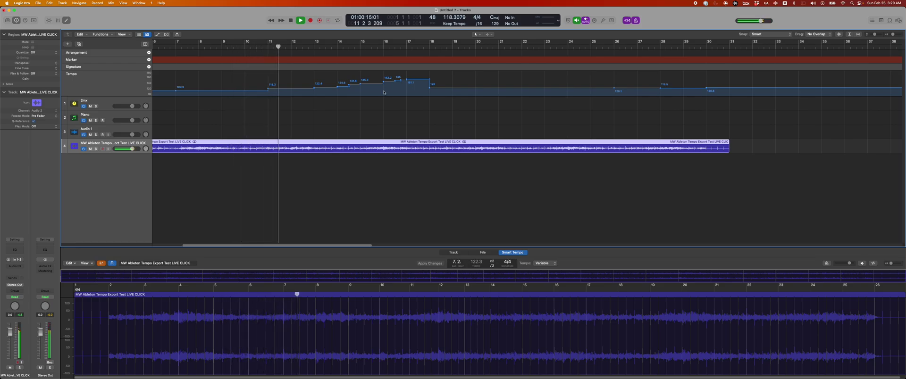
- Compare Ableton Live's song tempo automation with Logic Pro's tempo map during playback through bar 21, and stop playback
key("super+Tab")
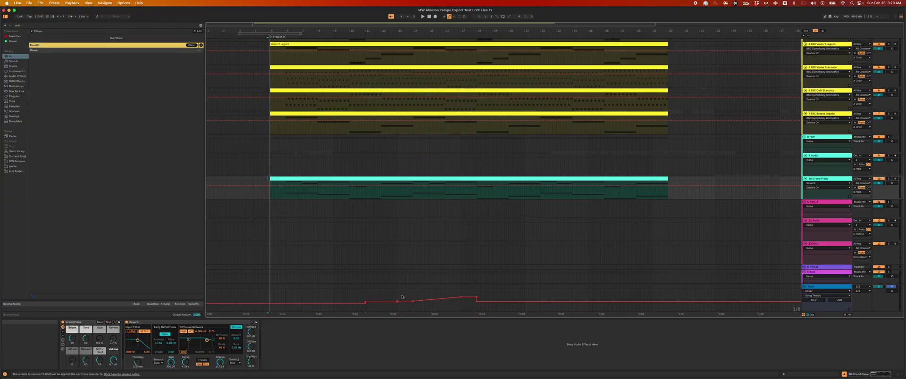
left_click(398, 302)
key("super+Tab")
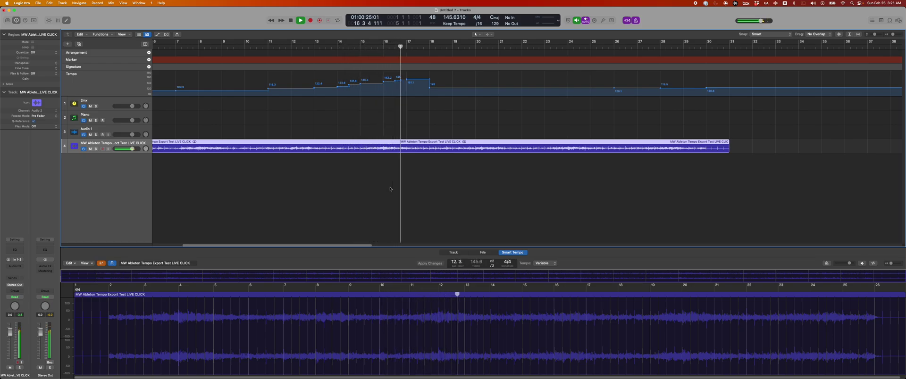
scroll(390, 190, "right", 2)
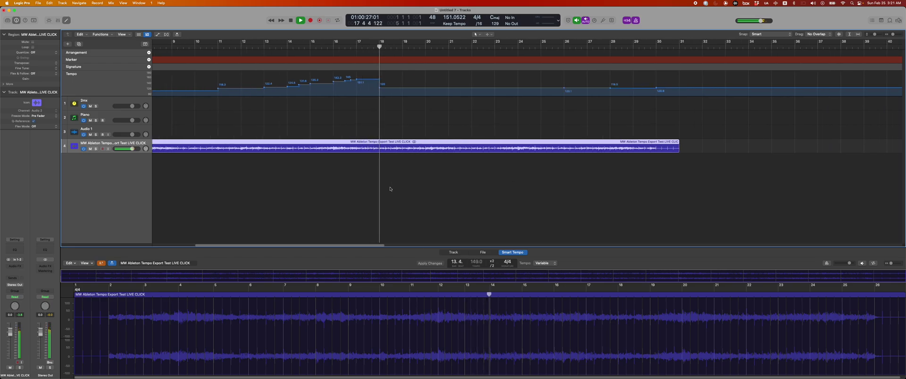
scroll(390, 188, "left", 3)
scroll(390, 189, "left", 5)
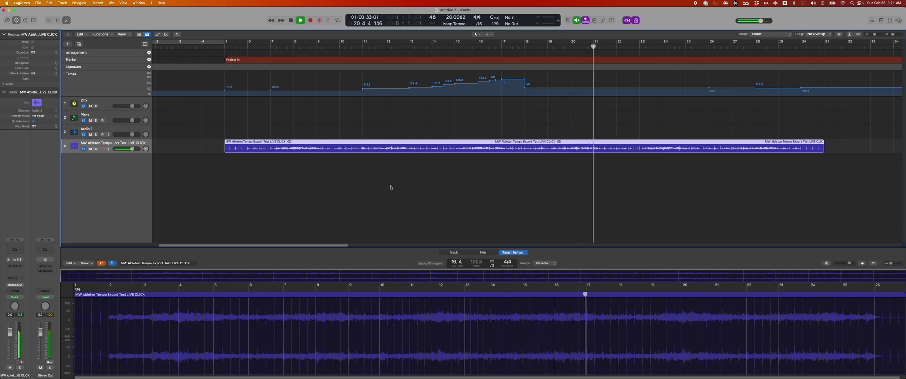
key("space")
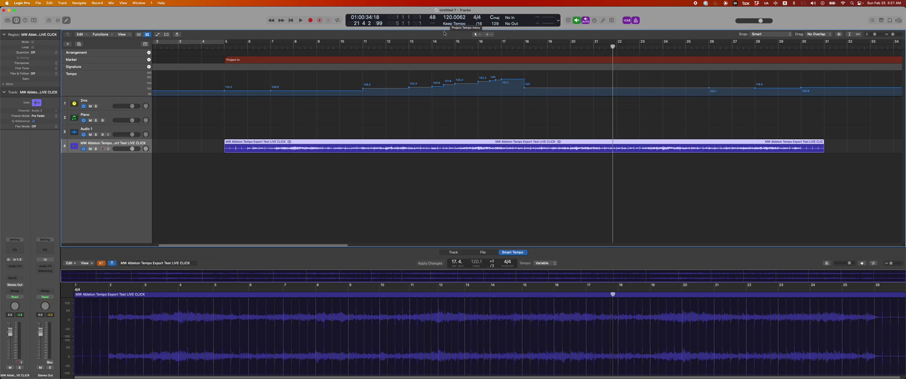
- Place the playhead at bar 5 and import BITWIG EXPORT.mid from the EXPORTS folder below the click track, without its tempo information
left_click_drag(437, 48, 225, 40)
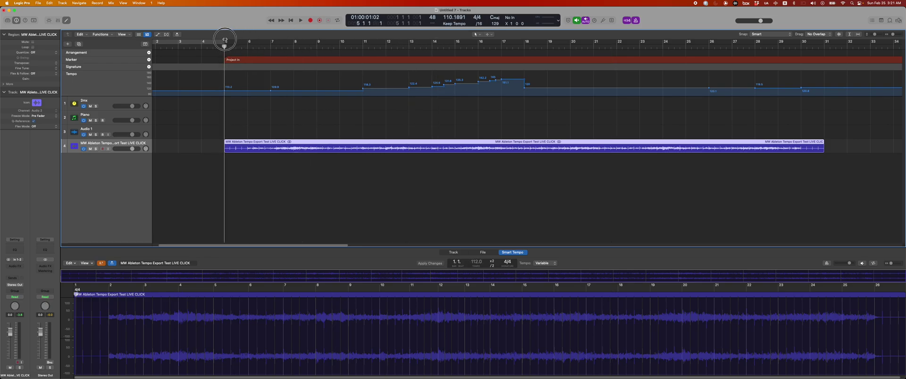
left_click(277, 164)
left_click(278, 150)
key("super+Tab")
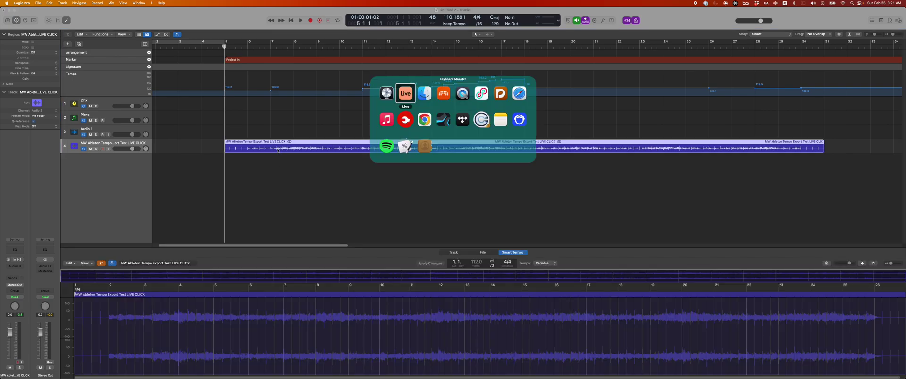
key("super+Tab")
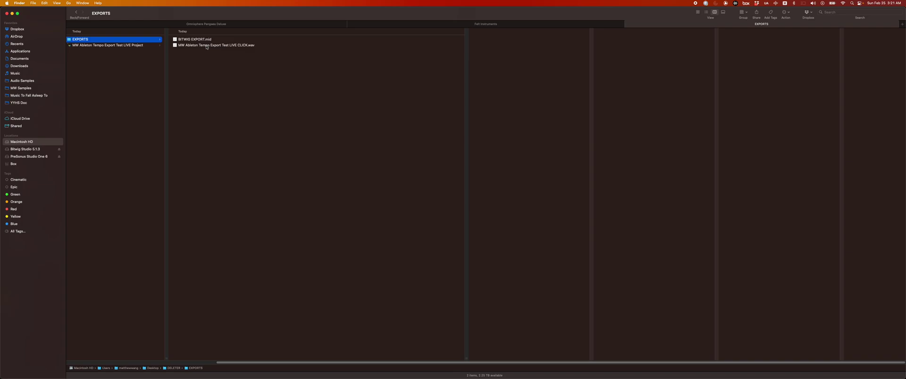
left_click_drag(203, 41, 225, 162)
key("super+Tab")
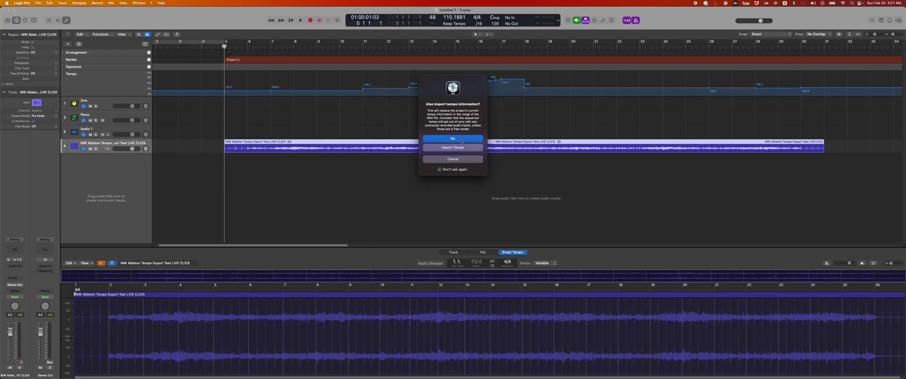
left_click(459, 139)
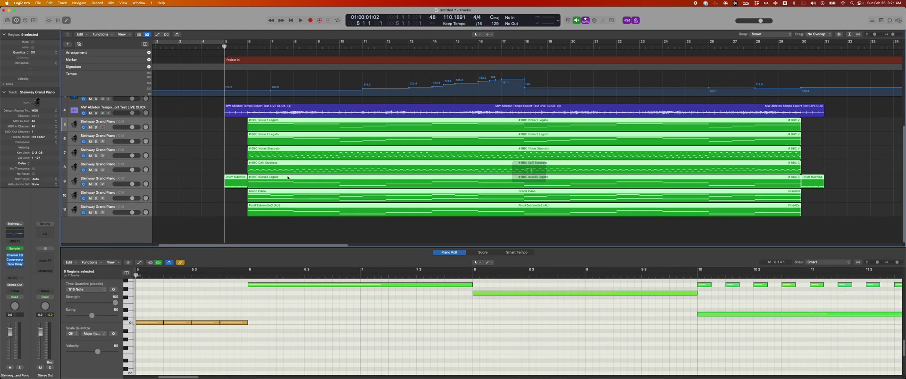
- Move the imported instrument MIDI regions one bar earlier so they start at bar 5 with the click region
left_click(235, 126)
left_click_drag(234, 125, 287, 221)
left_click_drag(267, 127, 244, 128)
key("super+Right")
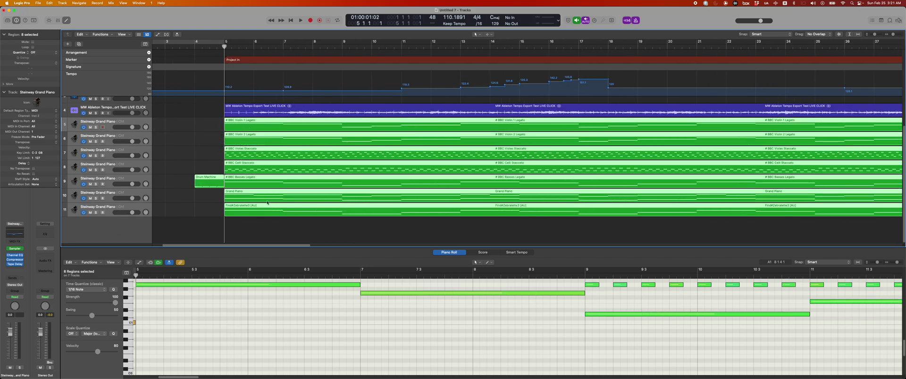
- Delete the two Drum Machine regions before and after the instrument MIDI regions
left_click(209, 187)
key("BackSpace")
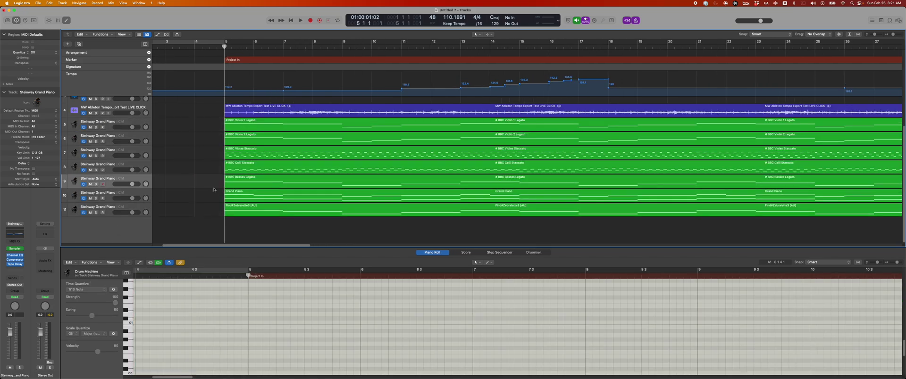
key("super+Left")
key("super+Left")
key("super+Left")
left_click(543, 182)
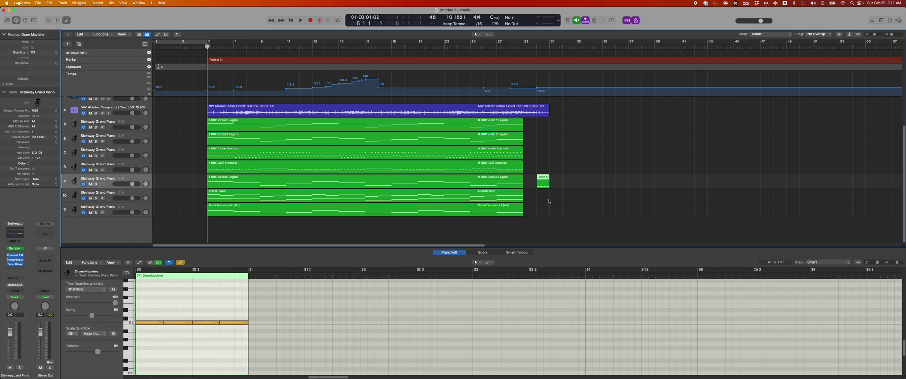
key("BackSpace")
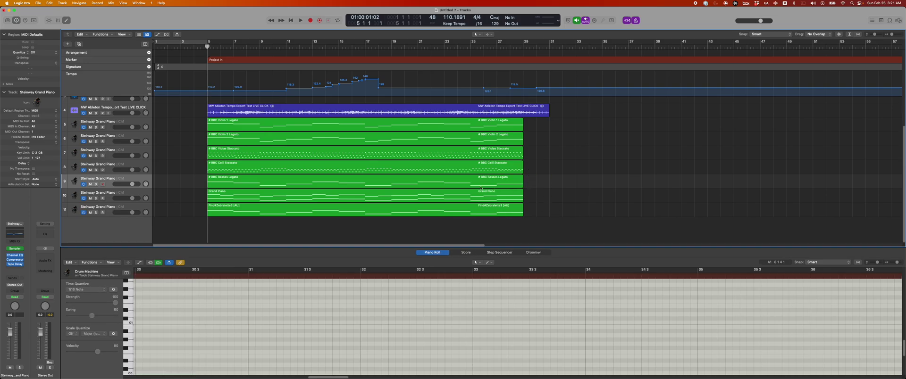
- Select the seven MIDI regions, open the MIDI file export, look at its save locations, and cancel the export
left_click_drag(559, 228, 291, 121)
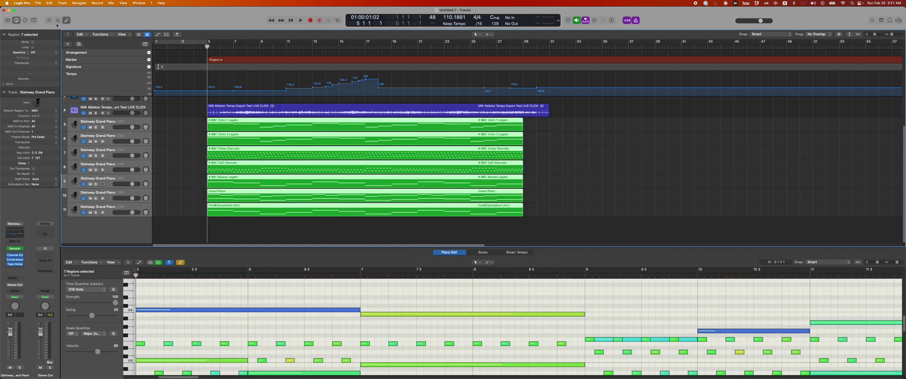
left_click(37, 3)
key("e")
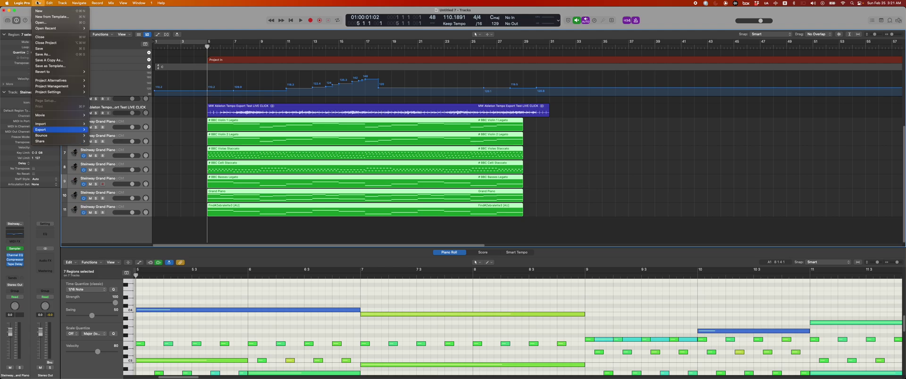
key("Right")
key("Down")
key("Down")
key("Down")
key("Down")
key("Down")
key("Down")
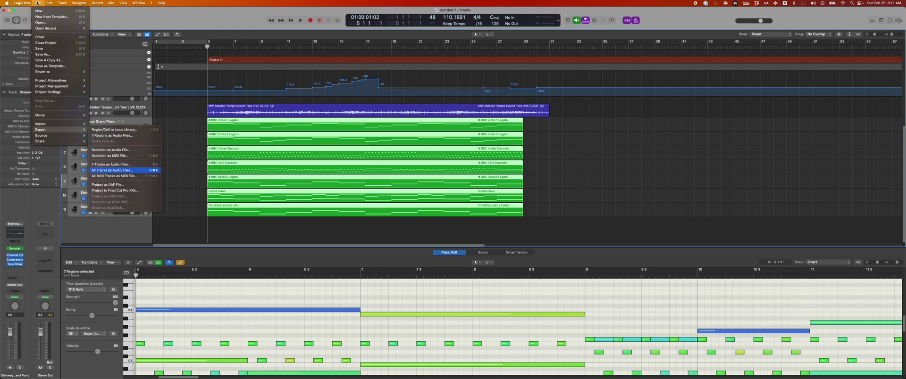
key("Return")
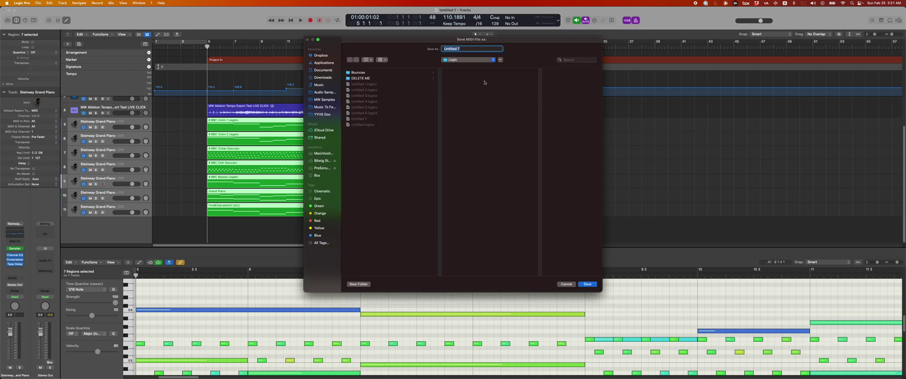
left_click(470, 60)
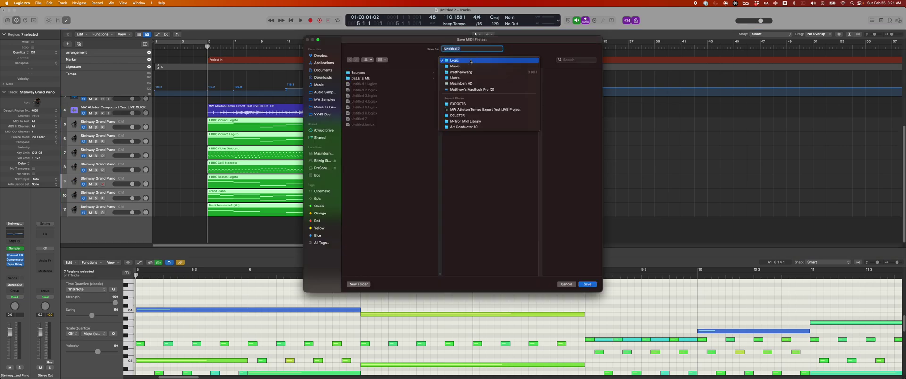
left_click(565, 285)
left_click(565, 285)
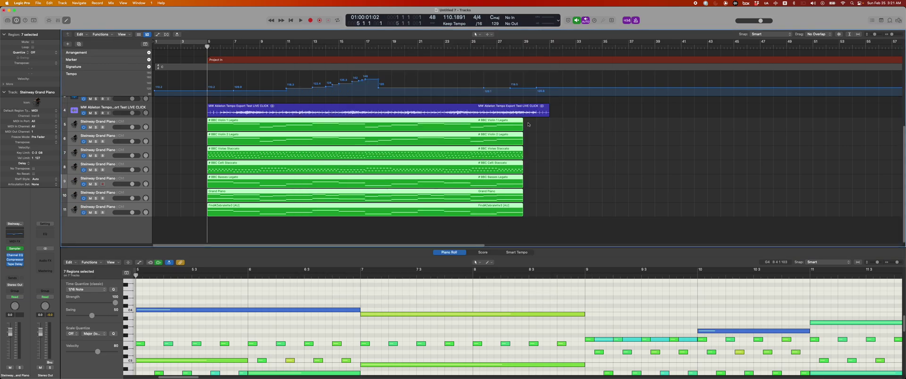
- View the seven MIDI regions as notation in an enlarged Score window, and close it
left_click_drag(529, 124, 383, 230)
key("super+5")
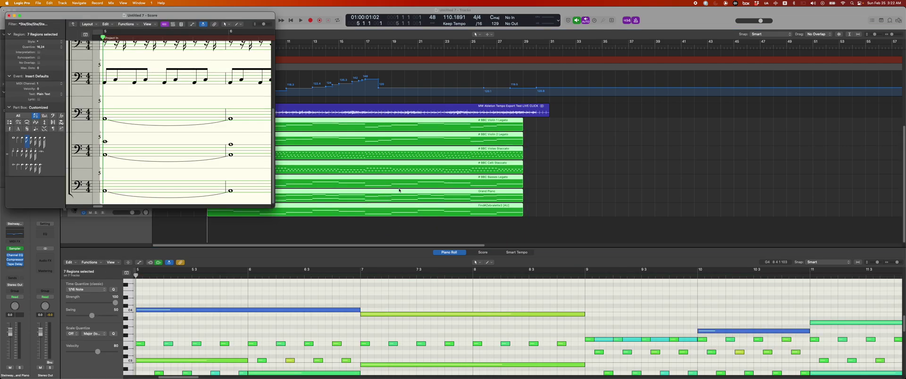
double_click(207, 15)
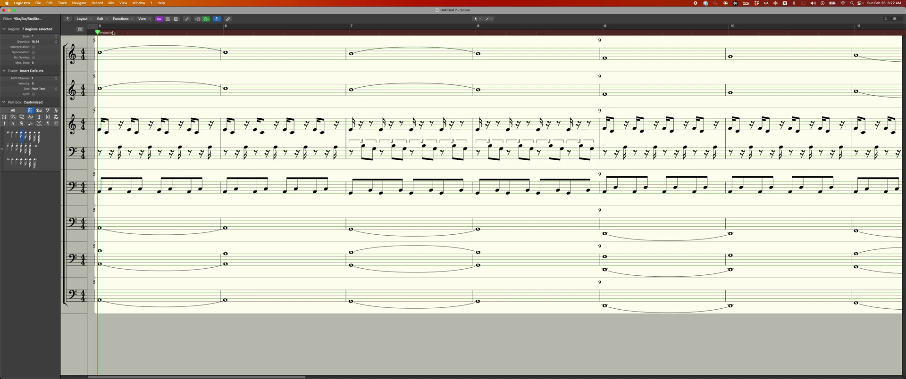
key("super+w")
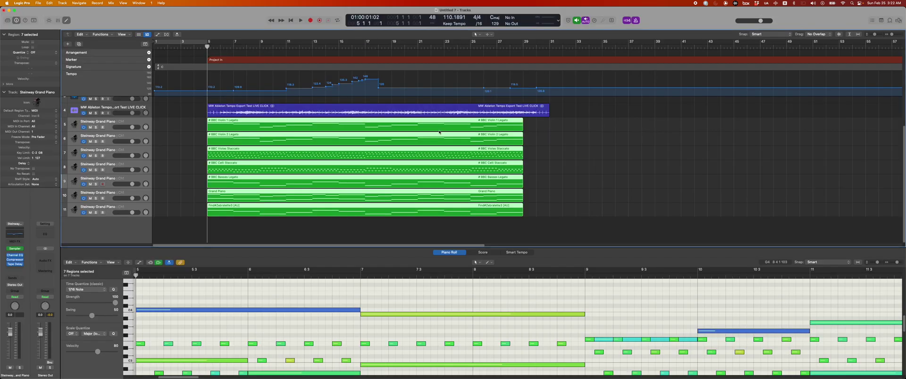
- Switch to Ableton Live to compare its arrangement and tempo automation with the Logic Pro project, and return to Logic Pro
key("super+Right")
key("super+Right")
scroll(406, 190, "left", 2)
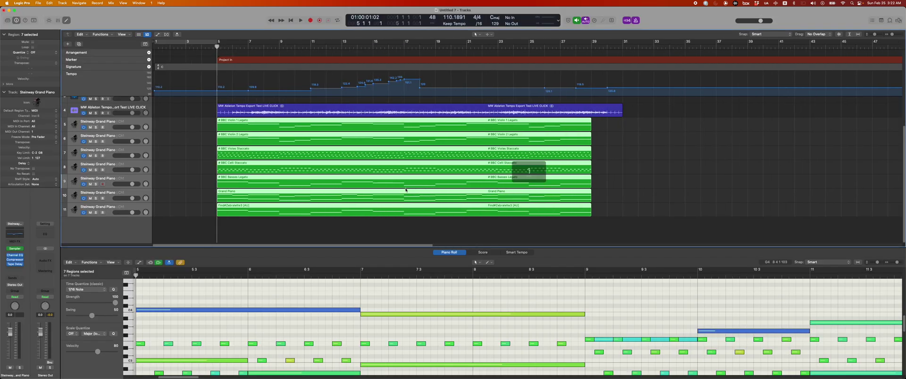
key("super+Tab")
key("super+Tab")
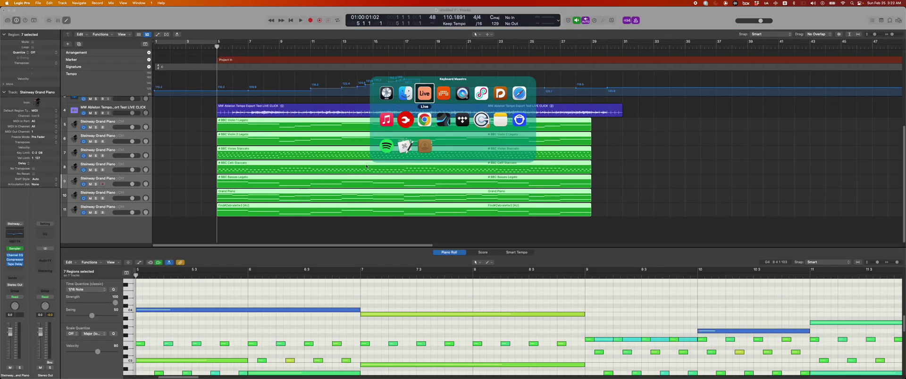
key("Return")
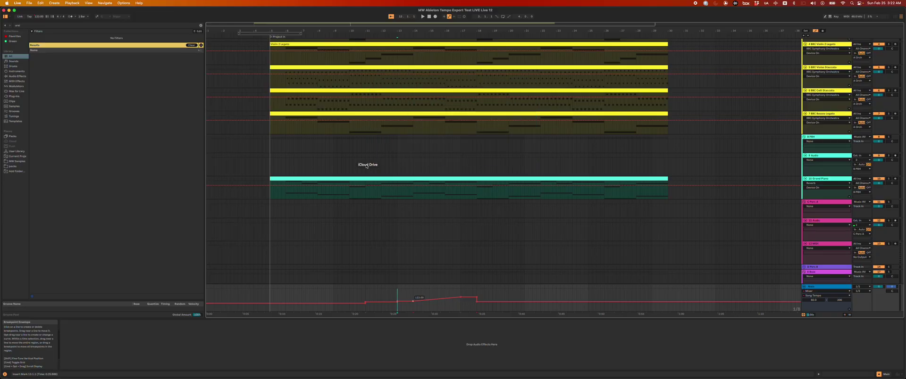
key("super+Tab")
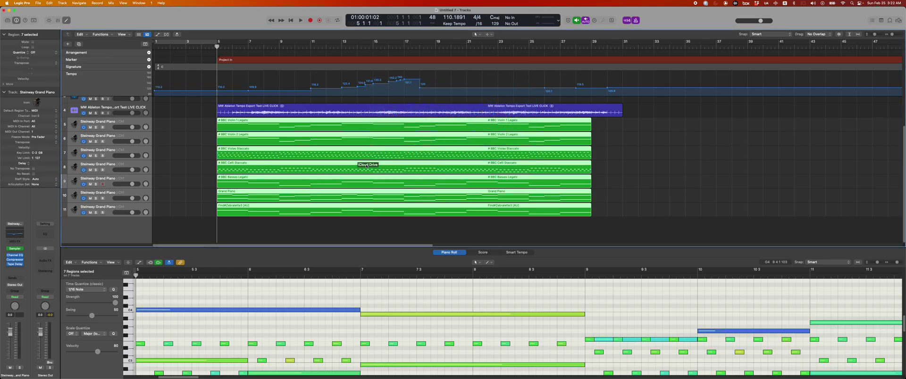
- Display the click region's command for applying its tempo to the project tempo, and dismiss it without applying
left_click(454, 24)
left_click(354, 101)
right_click(350, 110)
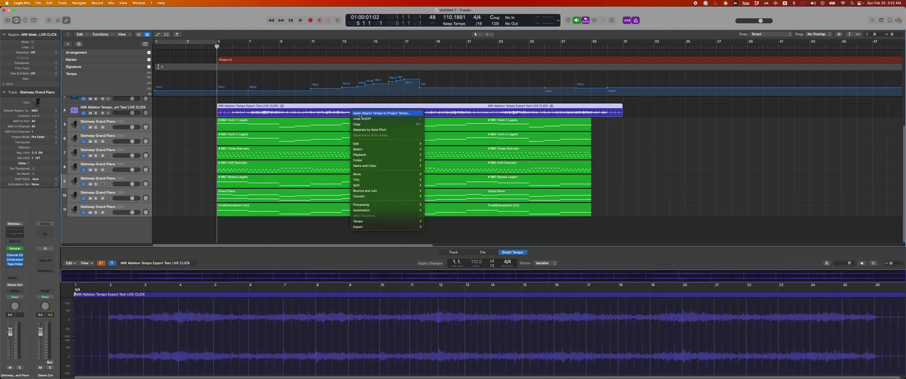
left_click(207, 121)
- Select the click audio region together with the seven MIDI regions starting at bar 5
left_click_drag(211, 107, 255, 223)
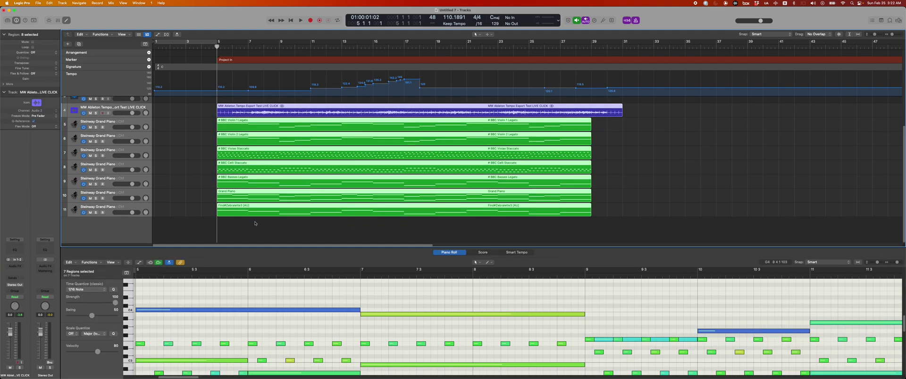
scroll(255, 223, "up", 3)
scroll(255, 223, "down", 3)
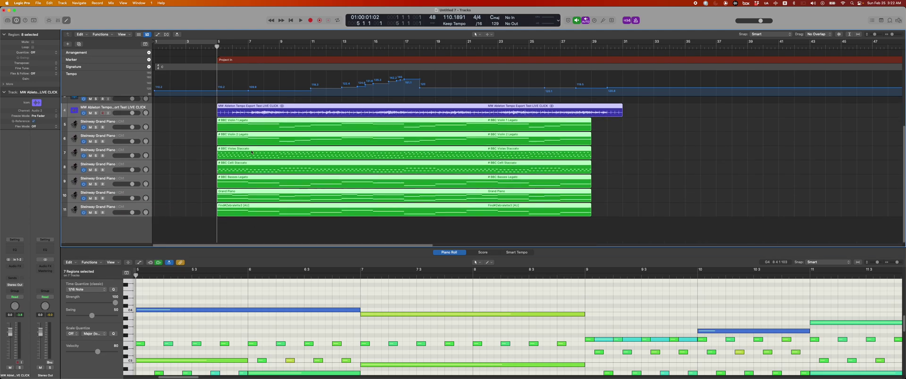